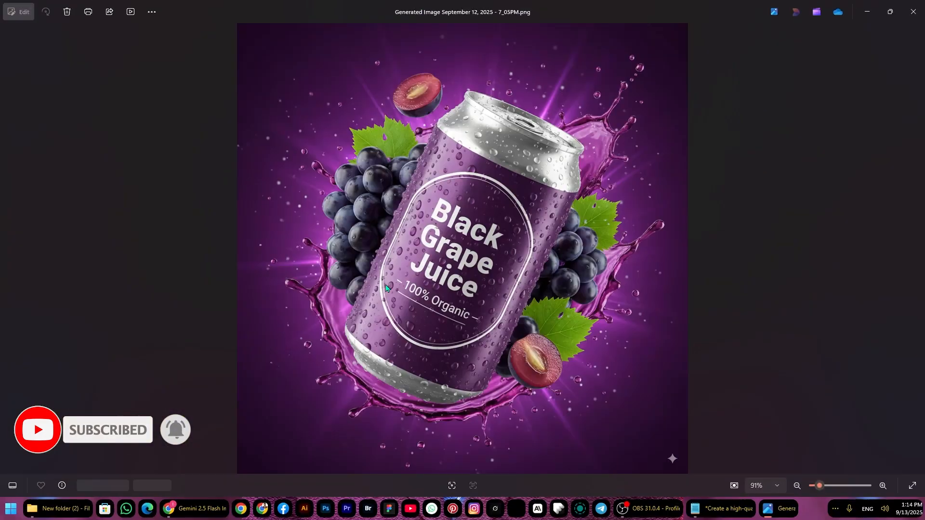
Look through the finished can mockup images in the photo viewer and return to their folder
key("Right")
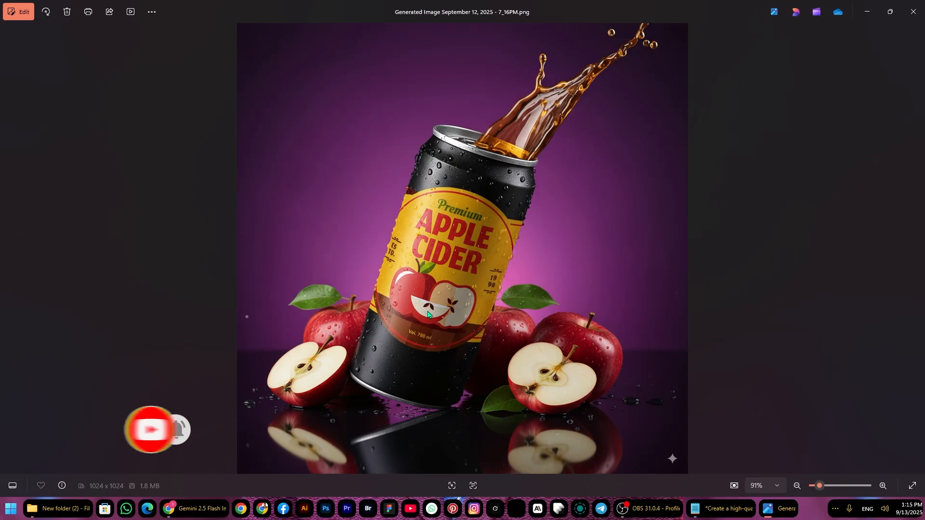
key("Left")
key("Left")
key("Left")
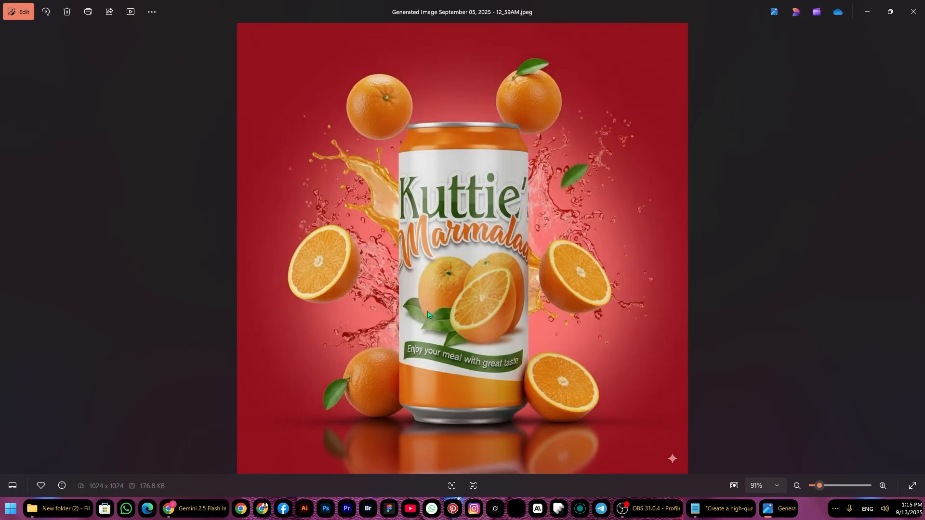
key("Right")
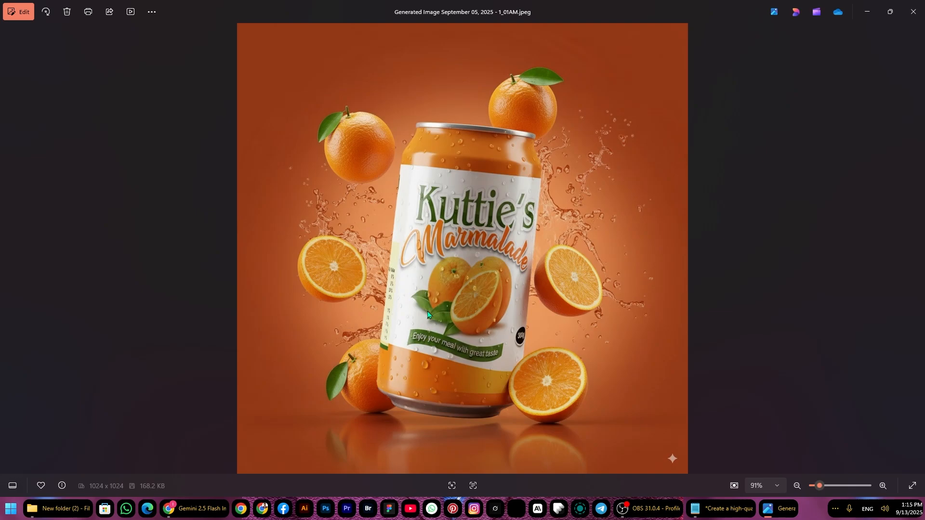
key("Right")
key("Right")
key("Right")
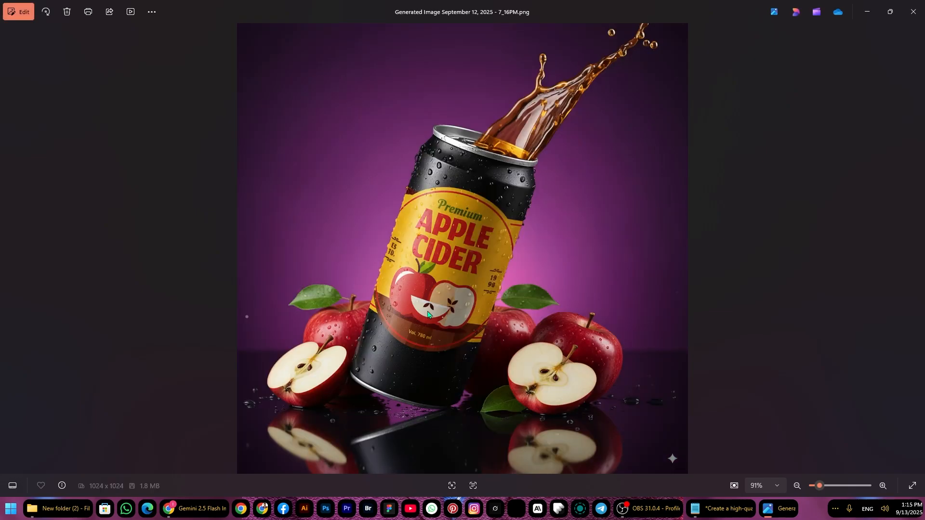
key("alt+Tab")
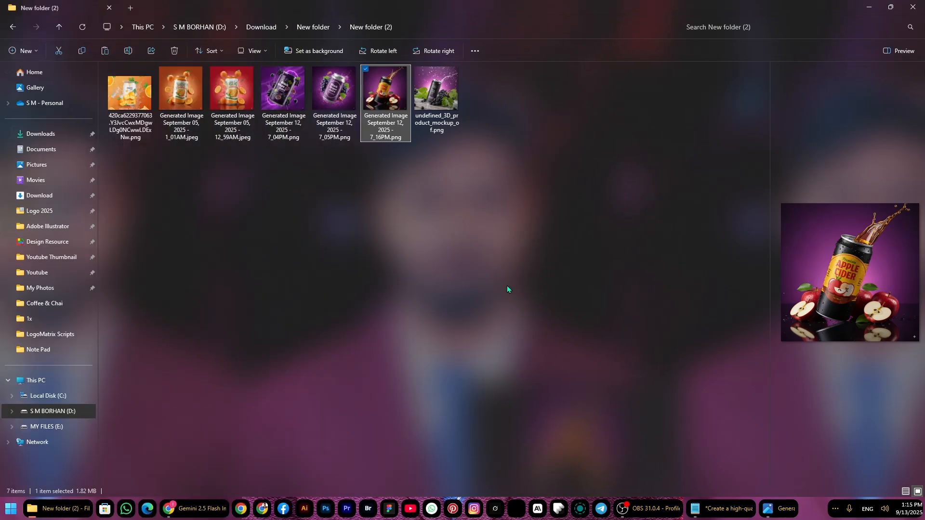
Switch to Chrome, search the web for "nano banana ai" in a new tab, and launch Google AI Studio from the Gemini 2.5 Flash Image result
left_click(203, 508)
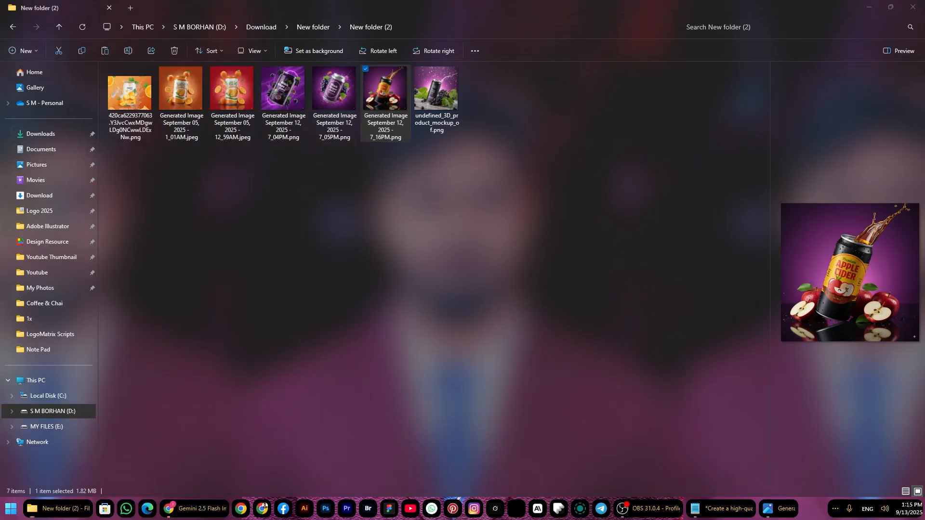
key("ctrl+t")
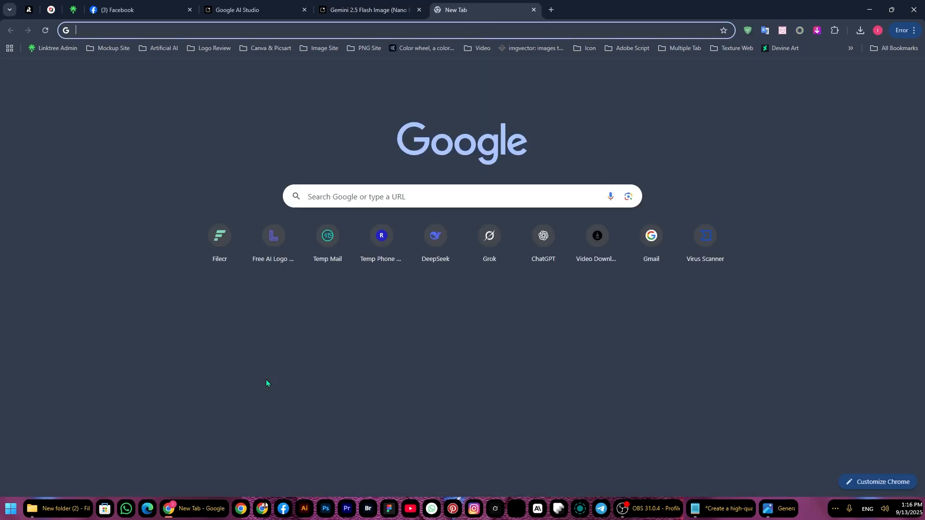
type("nano banana")
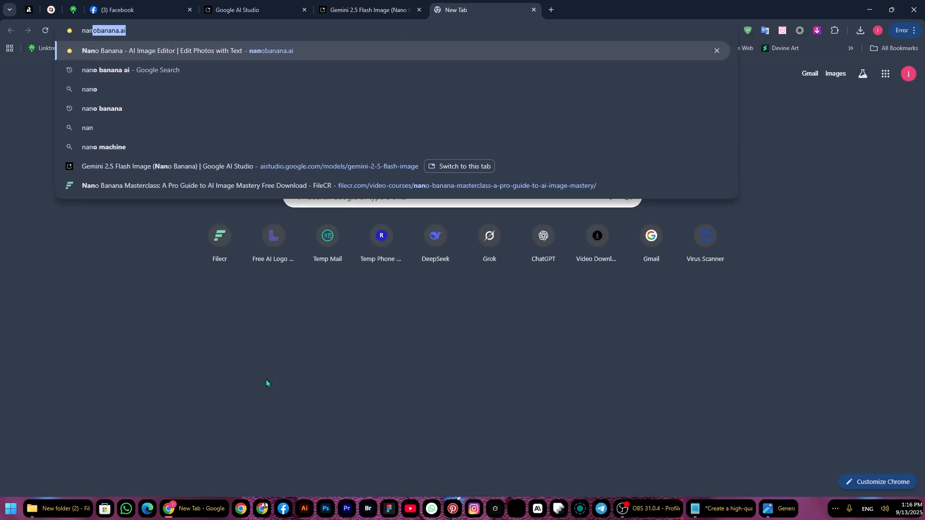
type(" ai")
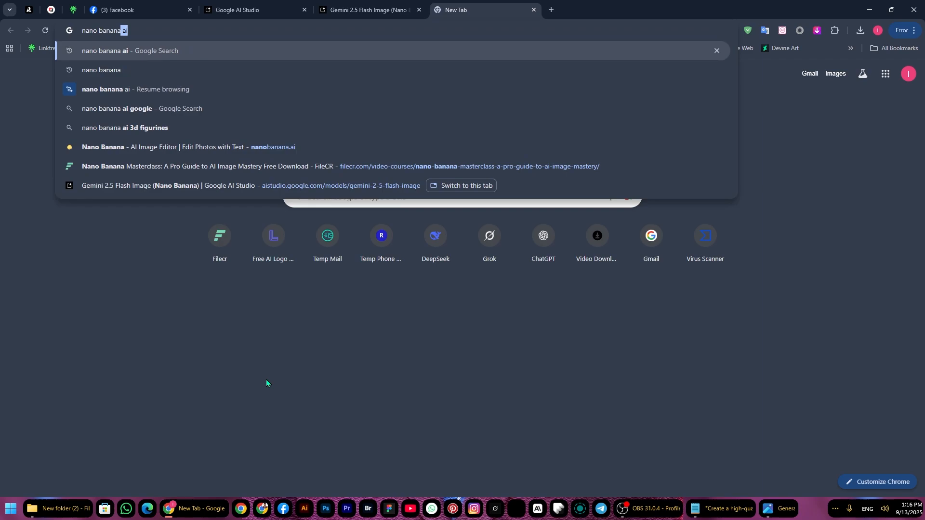
key("Return")
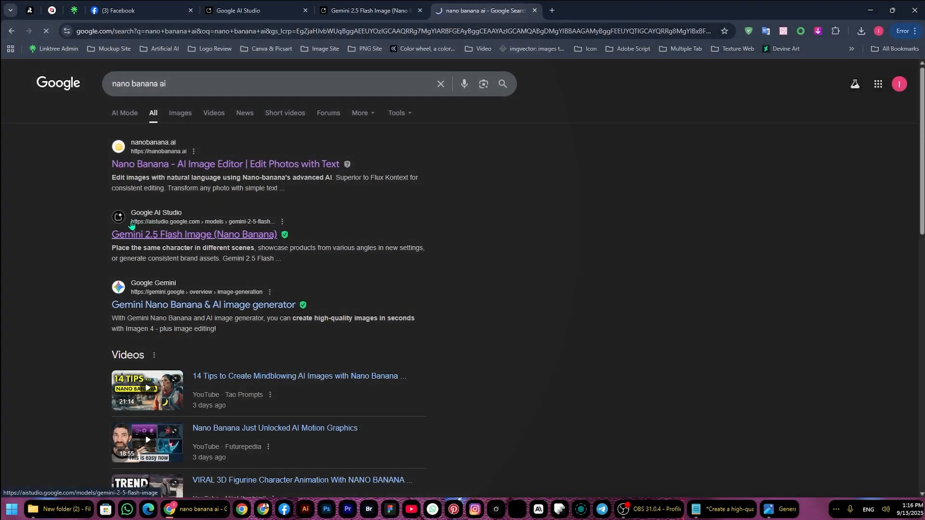
left_click(121, 233)
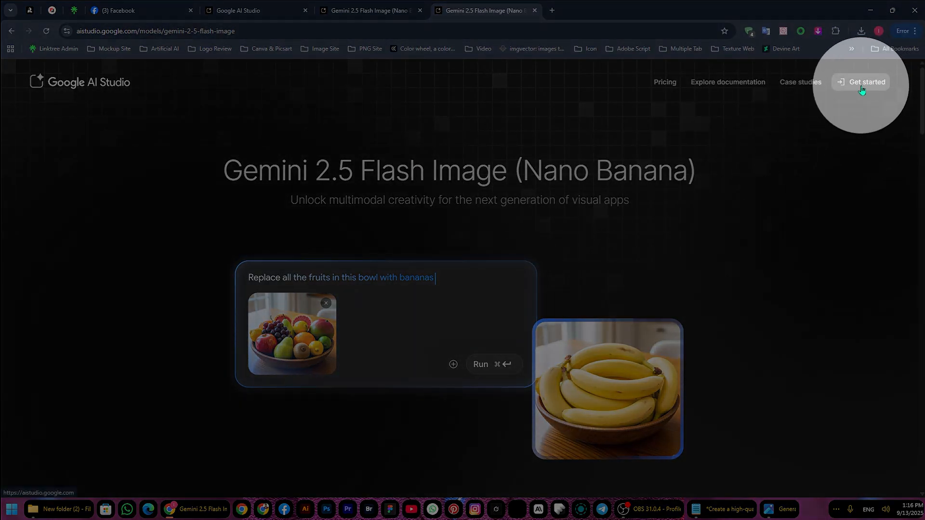
left_click(862, 91)
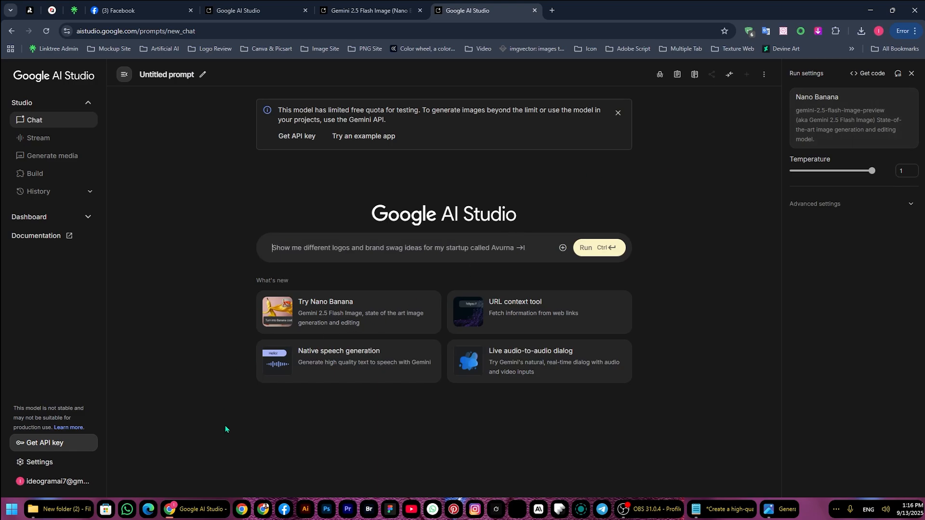
Switch to File Explorer, open the first subfolder of Download's New folder, and review its bottle, can and label images
left_click(61, 510)
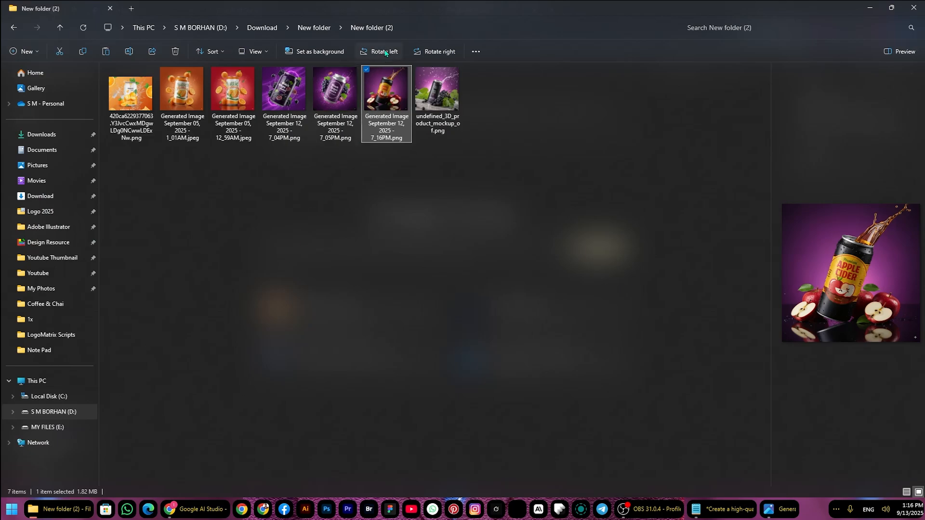
left_click(329, 30)
double_click(129, 97)
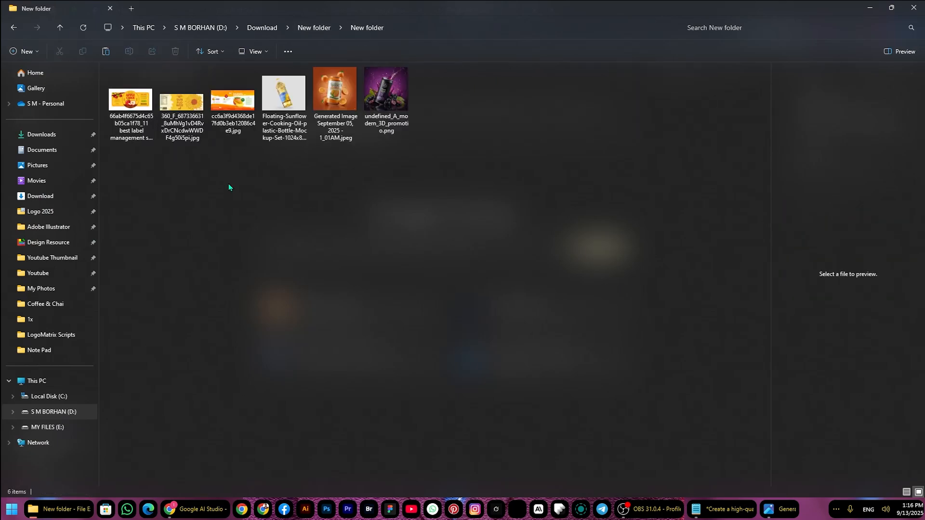
double_click(283, 94)
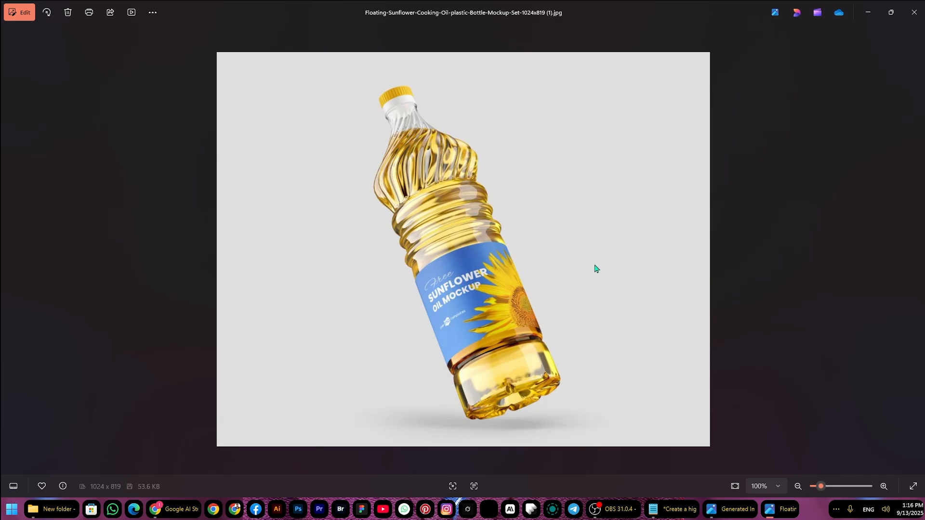
key("Right")
key("Right")
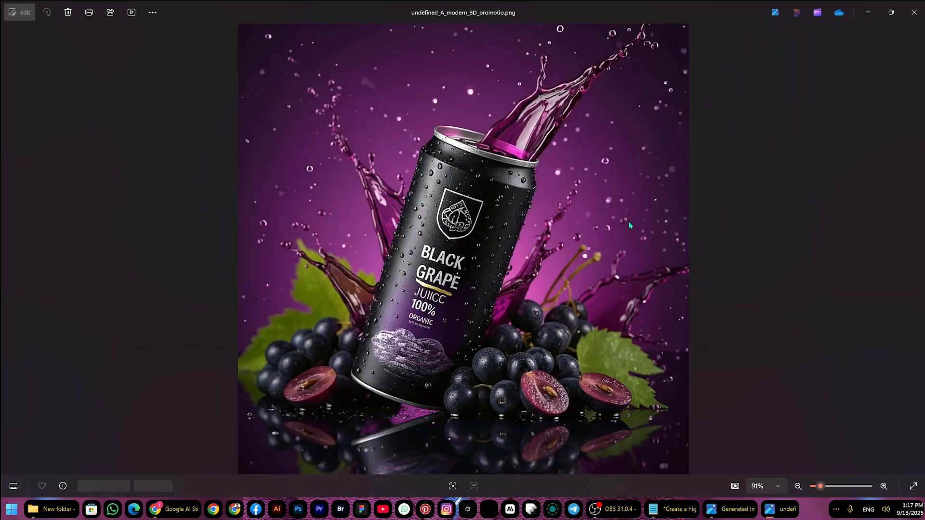
key("Right")
key("Right")
key("Right")
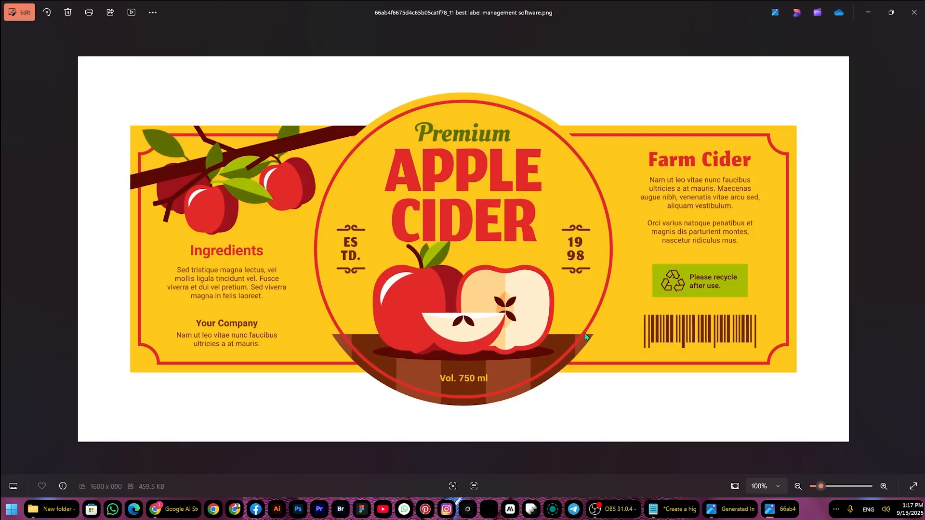
key("Right")
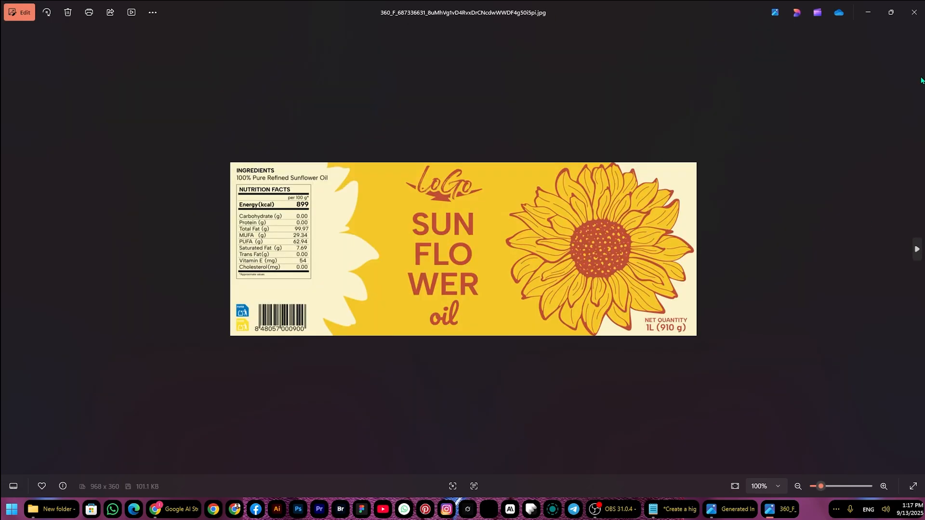
left_click(914, 12)
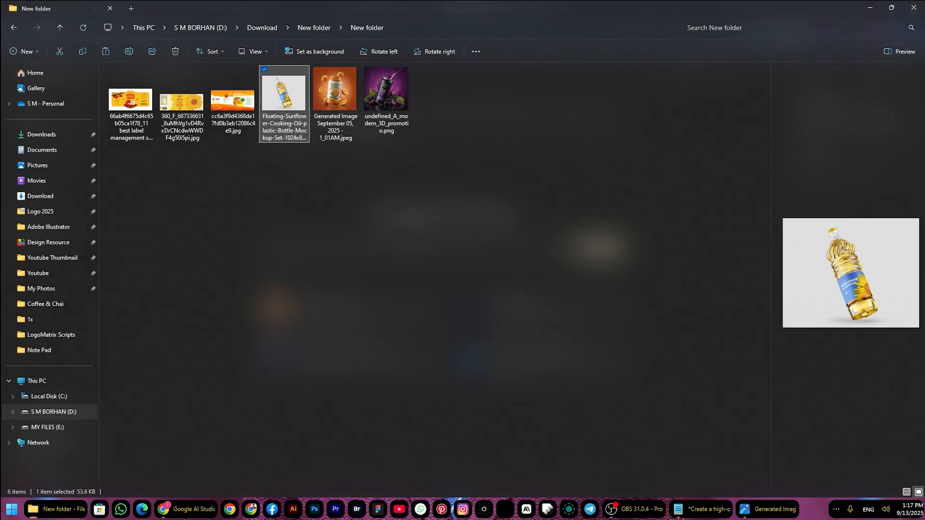
Return to Google AI Studio in Chrome and start a Nano Banana chat from its What's new suggestion
left_click(186, 511)
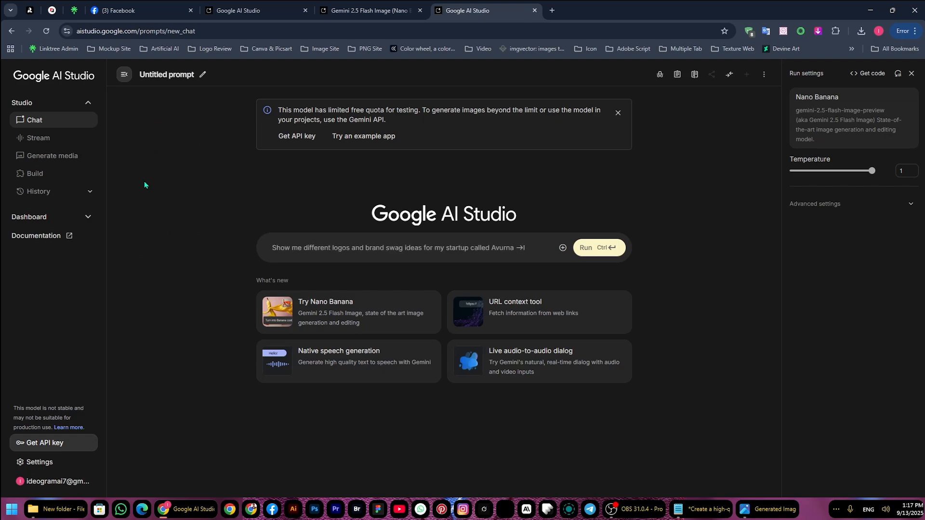
key("ctrl")
key("ctrl")
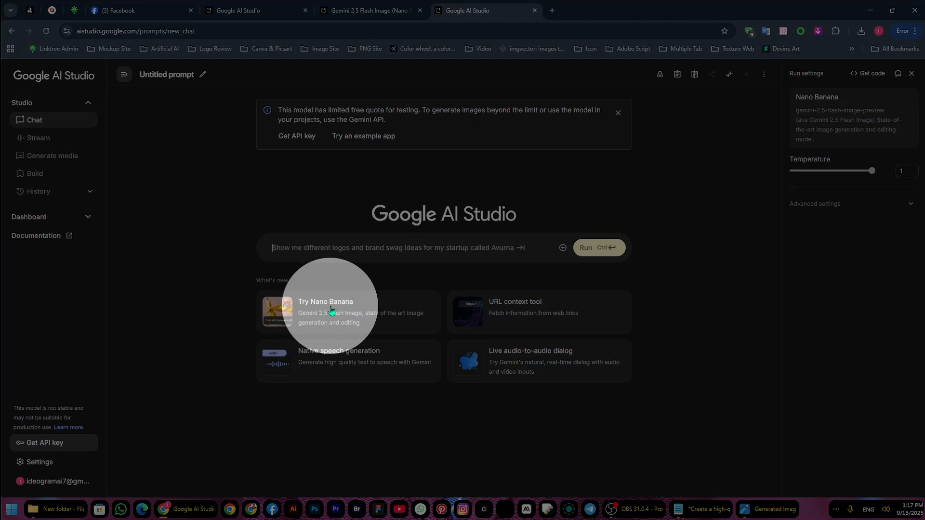
left_click(281, 316)
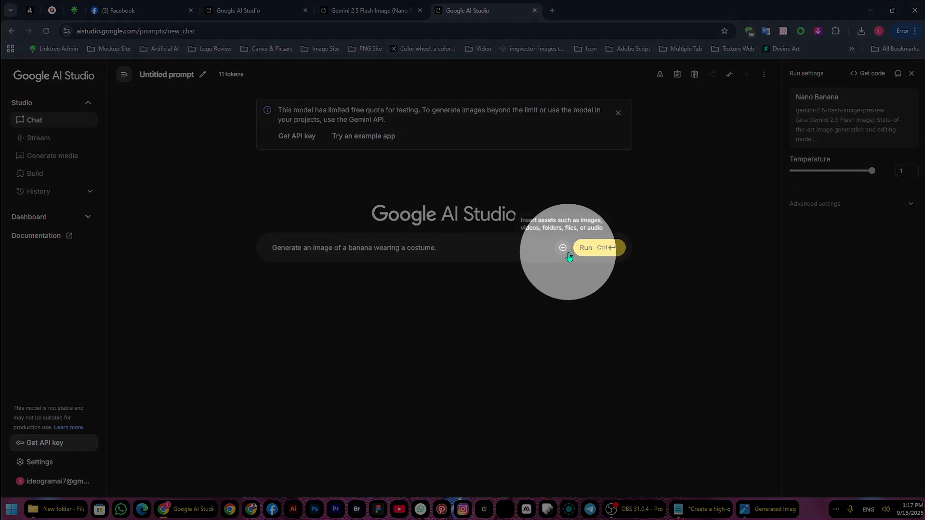
Upload the Apple Cider label image and undefined_A_modern_3D_promotio.png from Download > New folder > New folder to the prompt
left_click(563, 248)
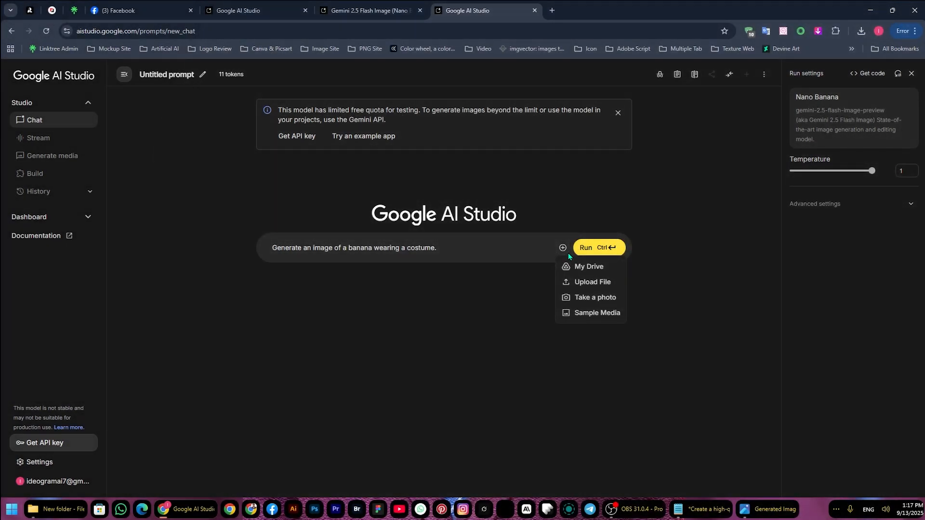
left_click(576, 282)
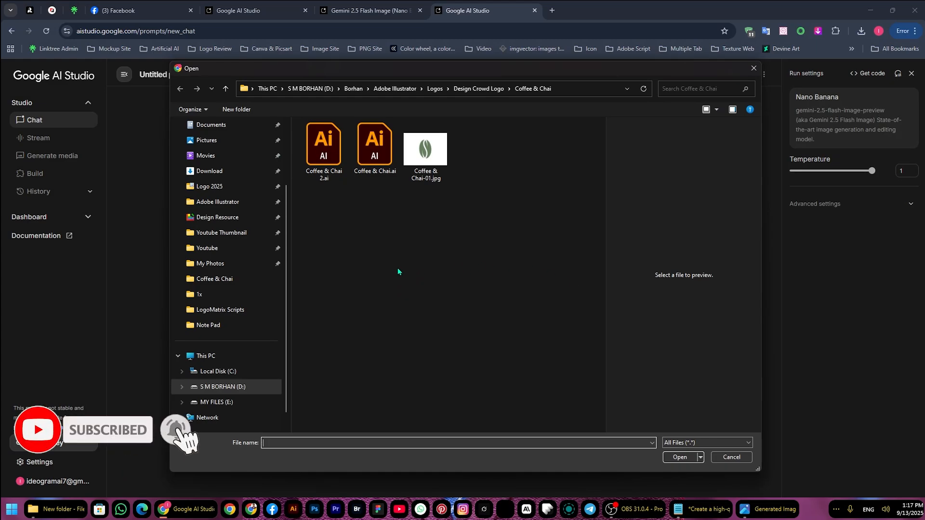
left_click(209, 171)
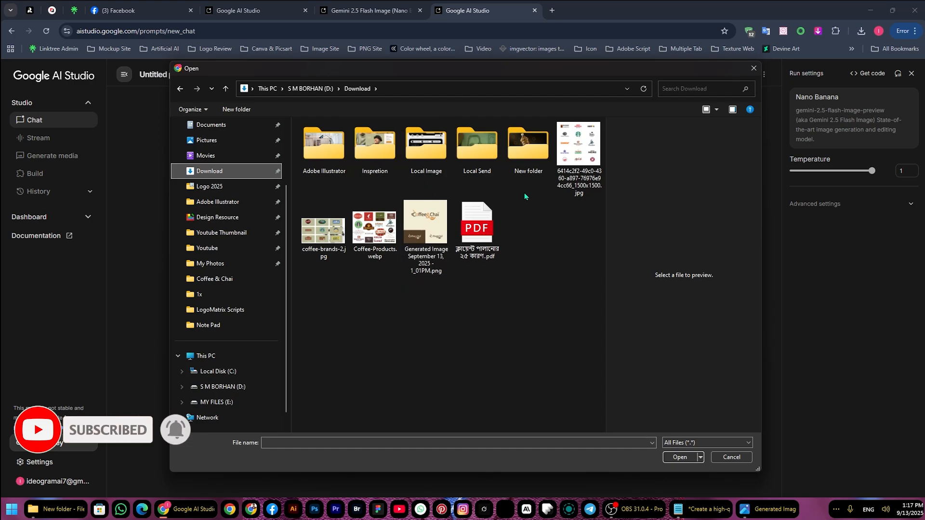
double_click(529, 144)
left_click(329, 150)
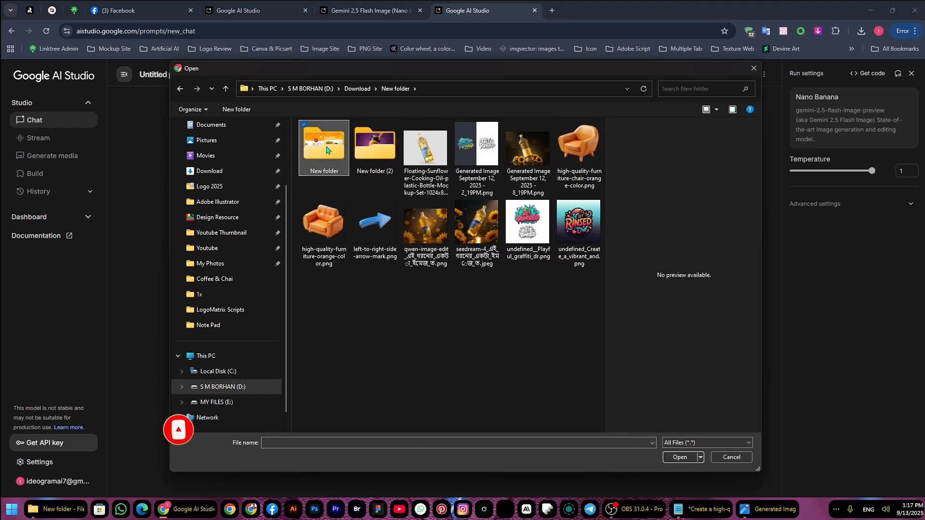
double_click(342, 157)
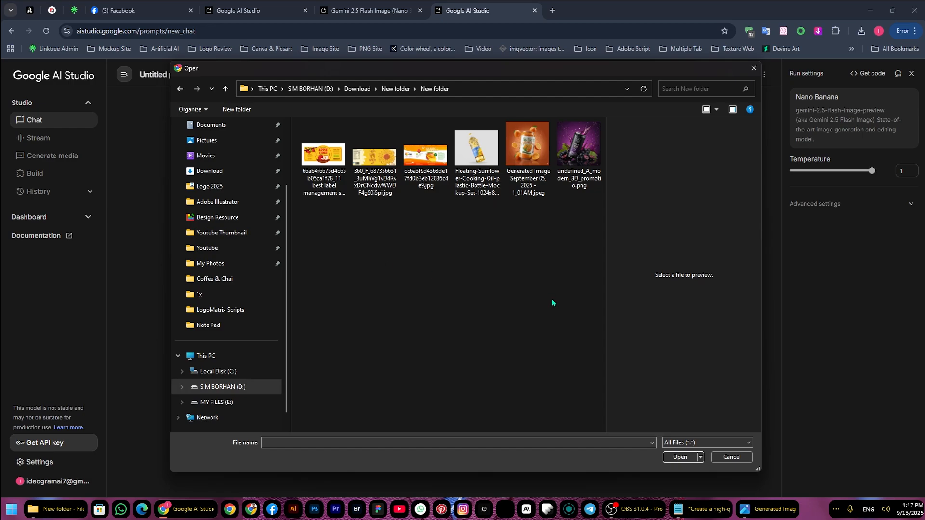
left_click(323, 154)
left_click(577, 144, "ctrl")
left_click(678, 456)
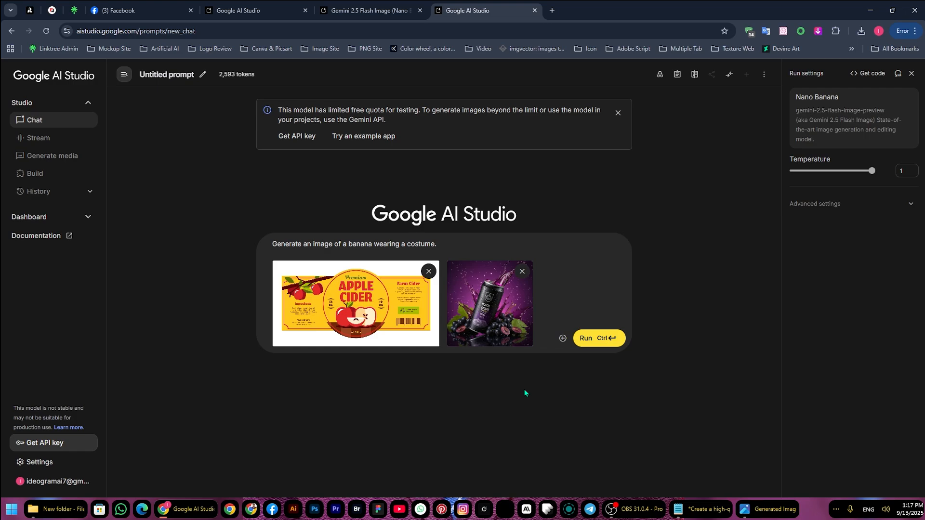
Replace the sample banana prompt with the 'Apple Cider' can mock-up prompt copied from Notepad
left_click(703, 510)
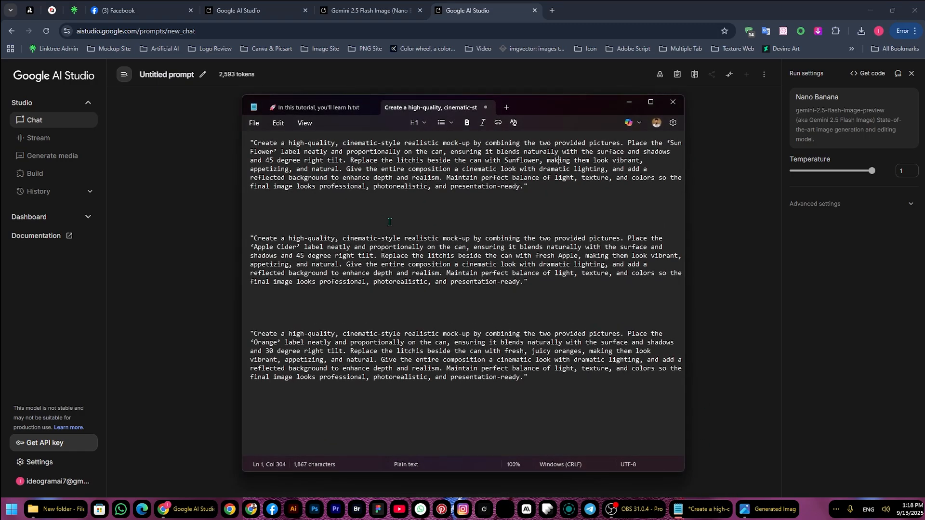
triple_click(400, 247)
key("ctrl+c")
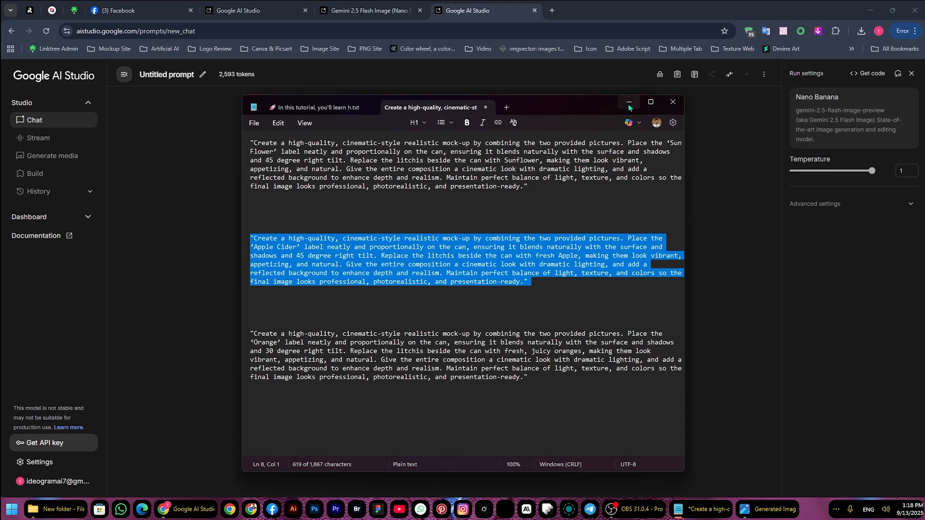
left_click(628, 101)
triple_click(408, 244)
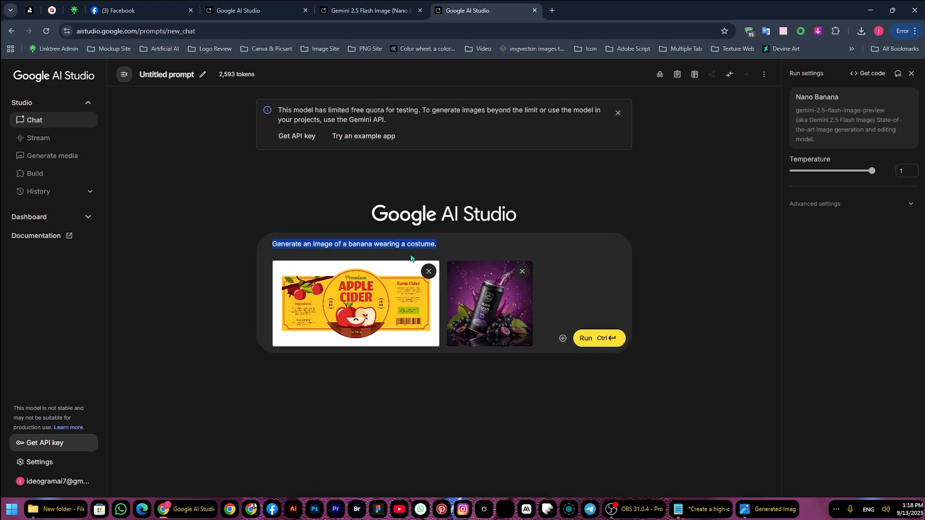
key("ctrl+v")
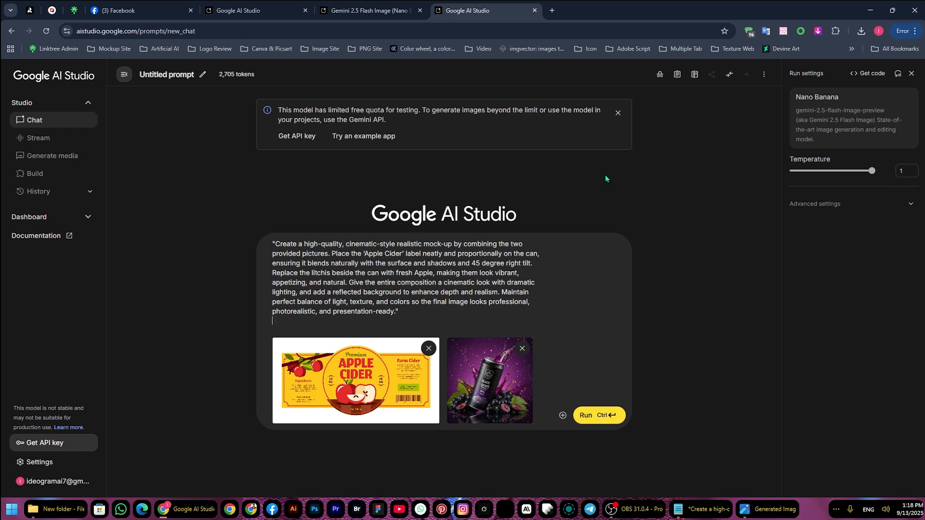
Run the Apple Cider mock-up prompt and view the generated can image
left_click(592, 422)
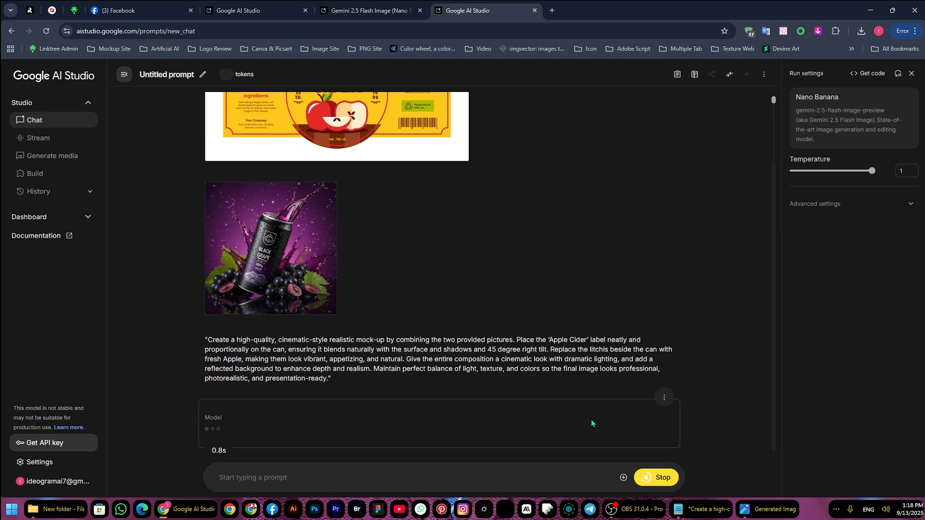
scroll(438, 299, "up", 2)
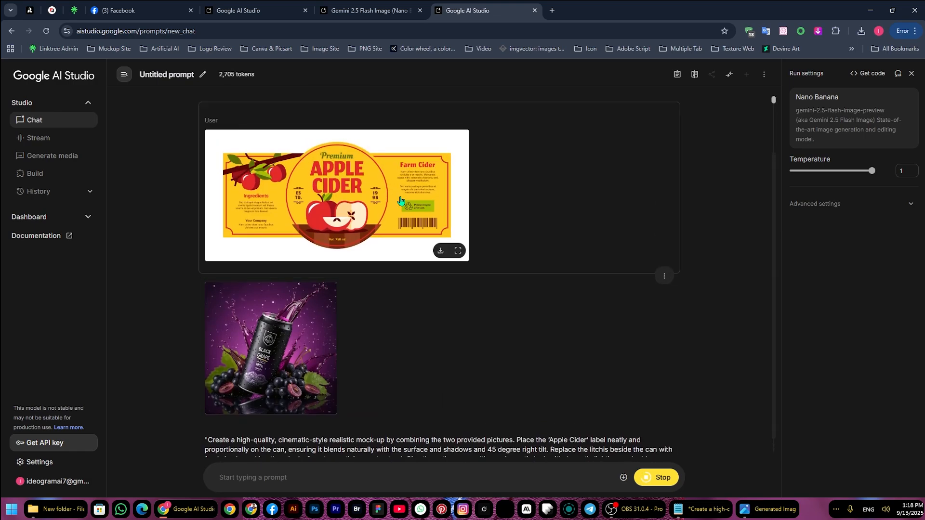
scroll(406, 296, "down", 2)
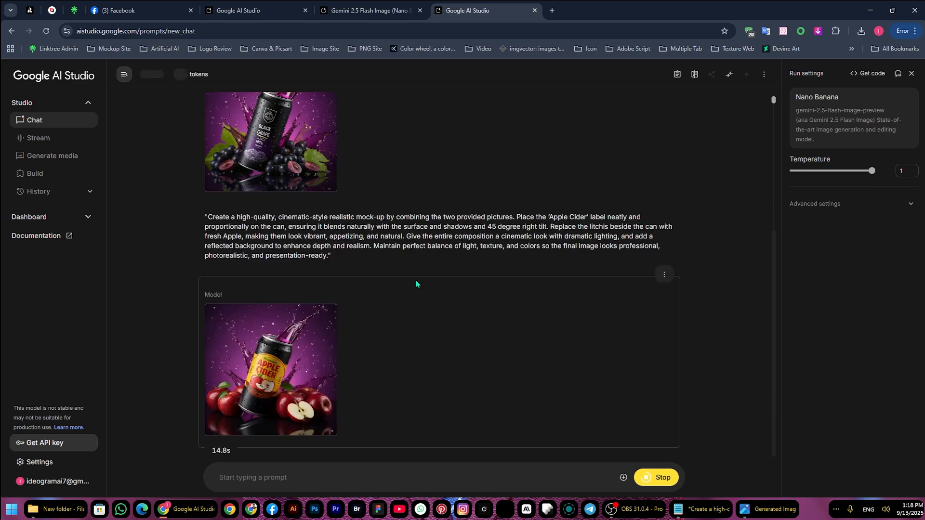
Review the uploaded Apple Cider label in the chat and examine the enlarged black grape can reference image undefined_A_modern_3D_promotio.png
scroll(435, 341, "up", 5)
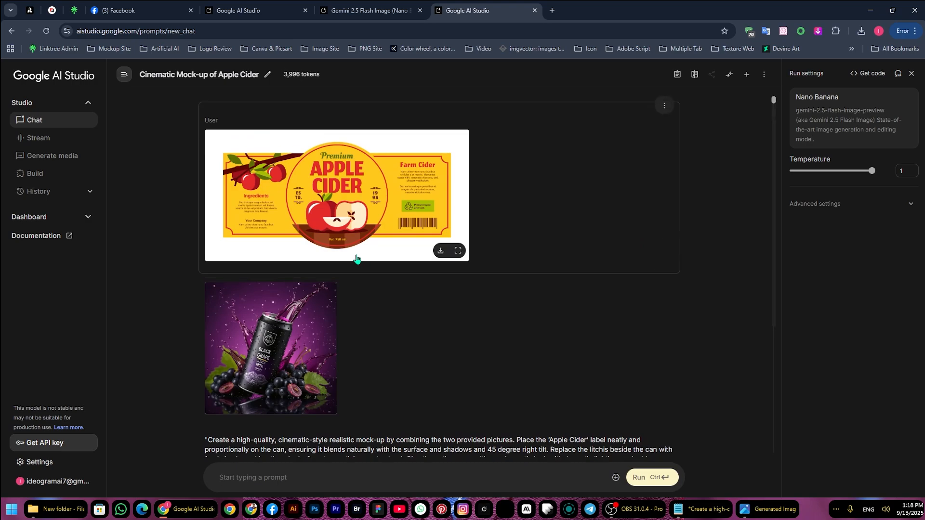
scroll(356, 259, "down", 3)
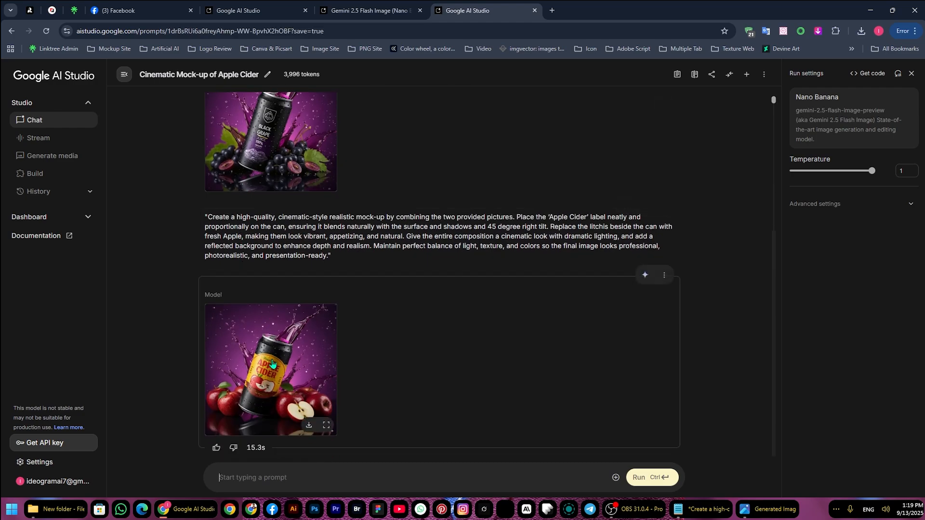
left_click(276, 178)
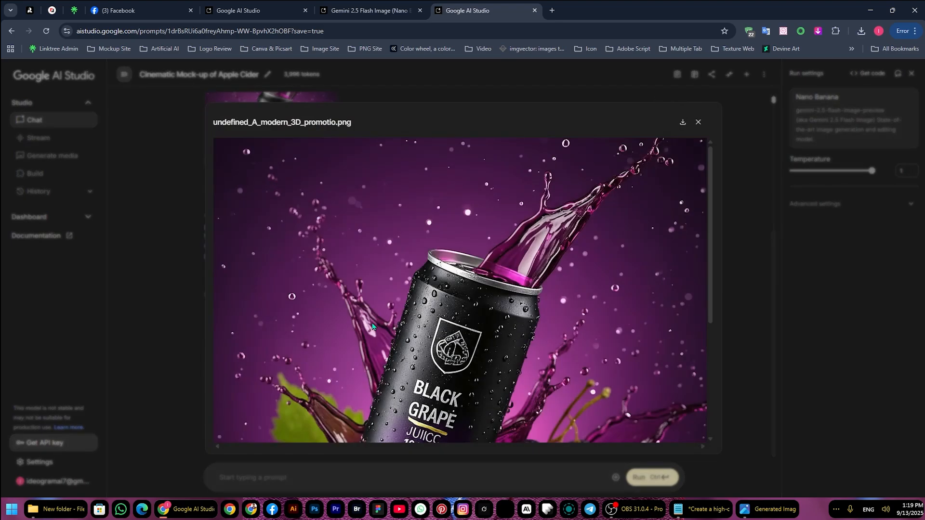
scroll(372, 327, "down", 4)
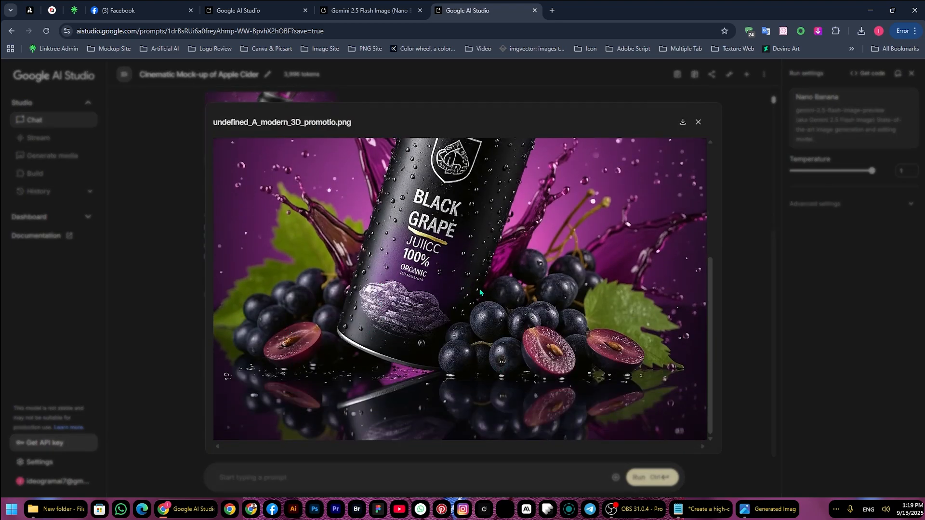
scroll(480, 291, "up", 3)
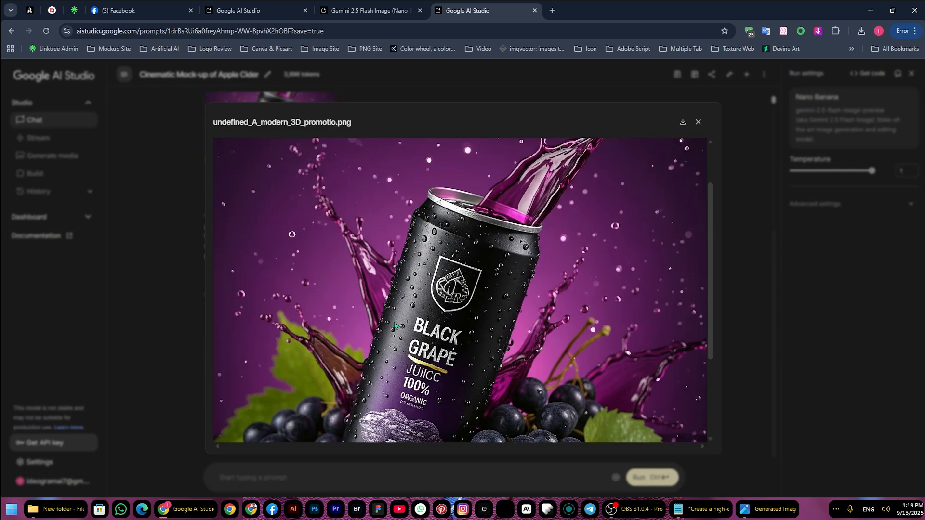
left_click(730, 181)
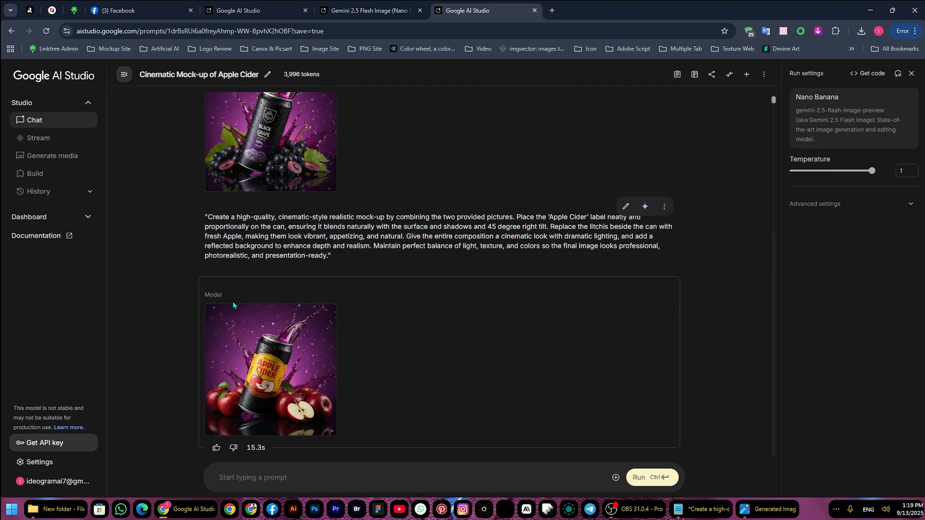
Enlarge the generated Apple Cider can mock-up and examine its label, apples and reflection, closing the preview when done
left_click(227, 362)
scroll(354, 359, "down", 4)
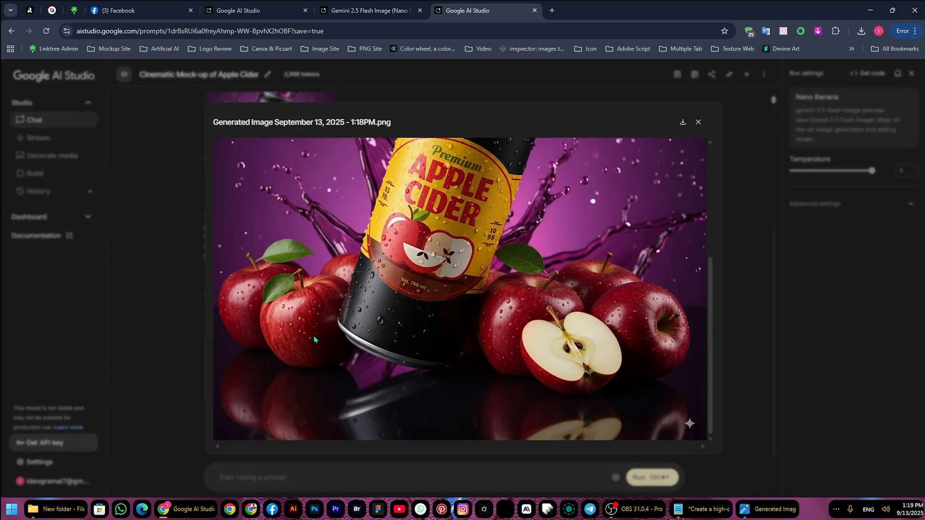
scroll(557, 343, "up", 5)
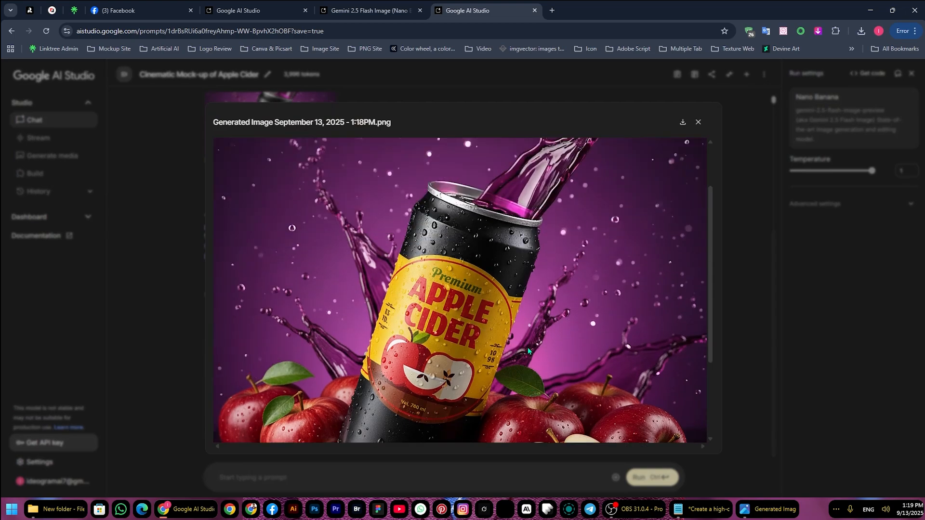
scroll(510, 336, "down", 3)
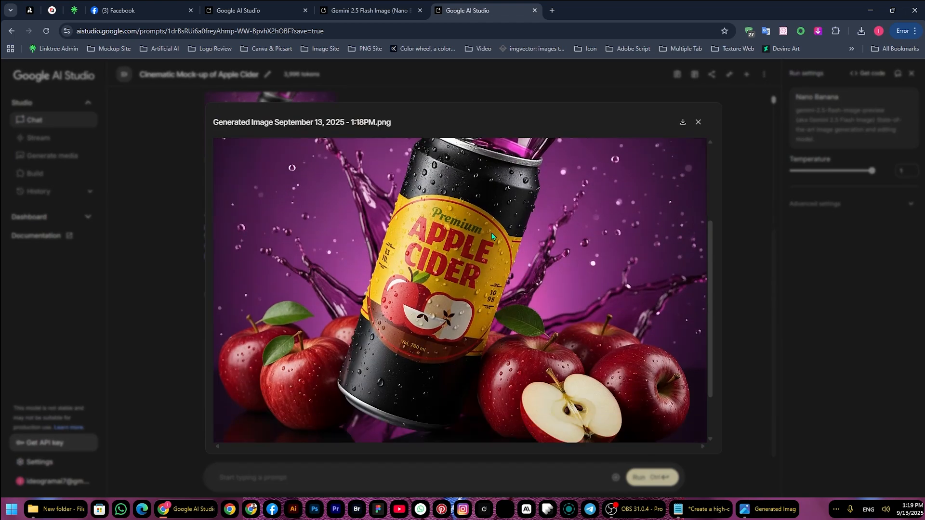
left_click(723, 195)
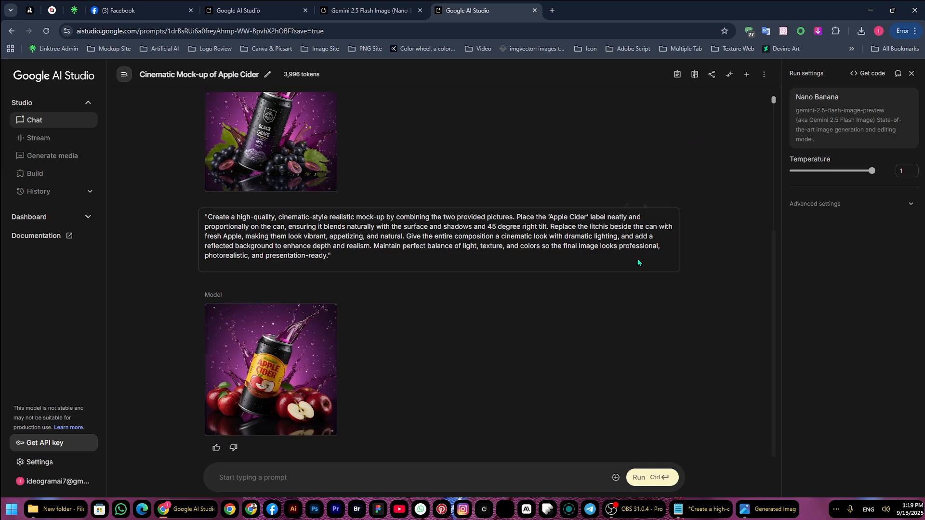
Upload the mango juice label cc6a3f9d4368de17fd0b3eb12086c4e9.jpg and the orange can image Generated Image September 05, 2025 - 1_01AM.jpeg to the prompt
left_click(615, 477)
left_click(649, 431)
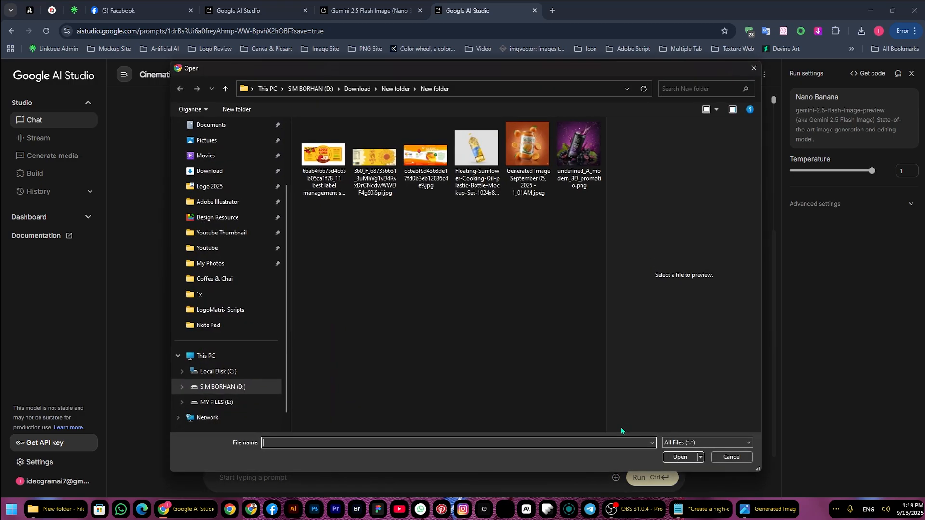
left_click(523, 181)
left_click(429, 157, "ctrl")
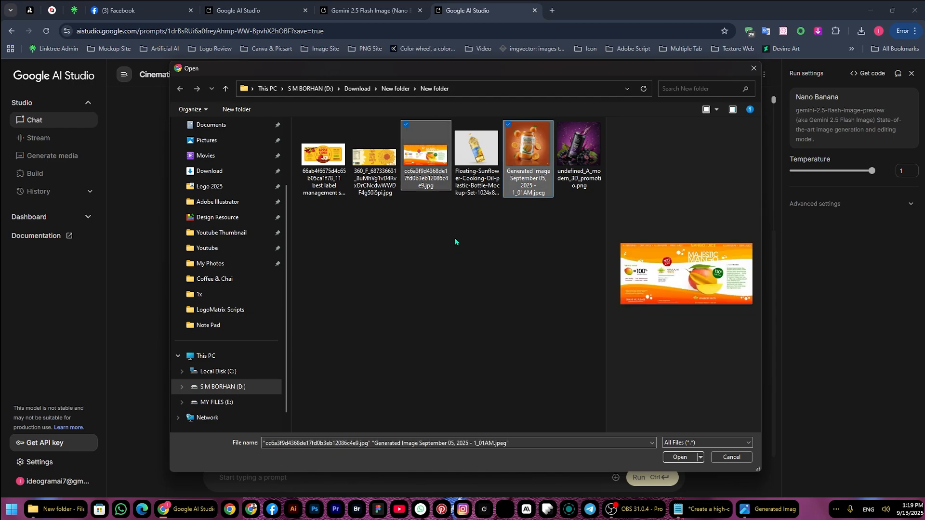
left_click(679, 457)
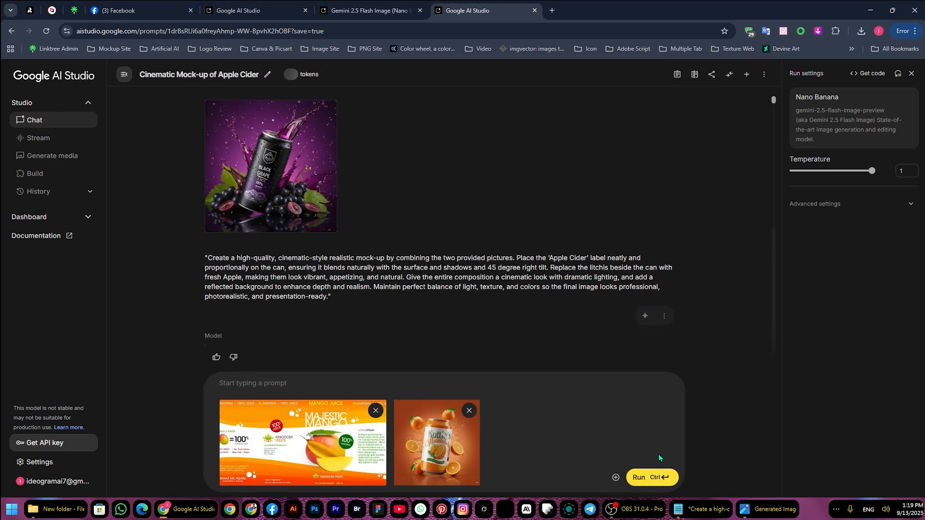
Copy the 'Orange' can mock-up prompt with the 30 degree right tilt from Notepad into the chat and run it
left_click(704, 508)
left_click_drag(530, 379, 248, 334)
key("ctrl+c")
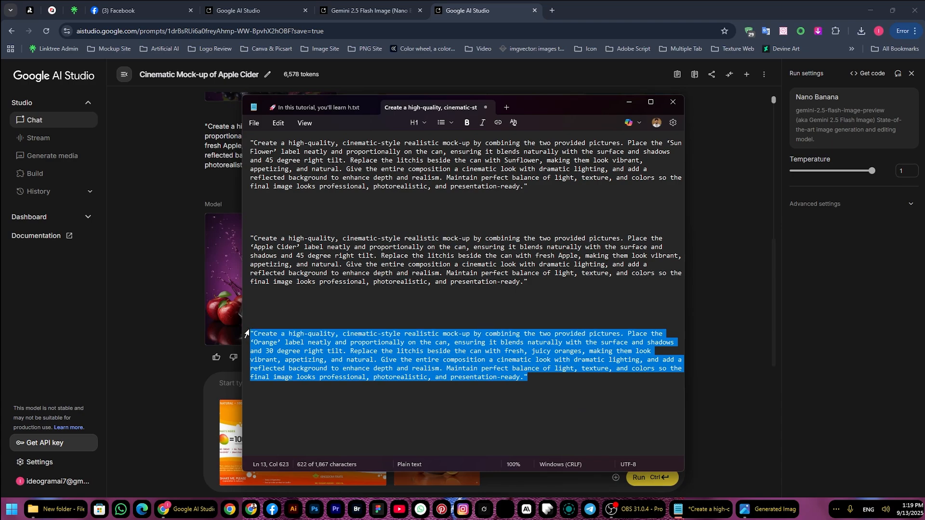
left_click(628, 102)
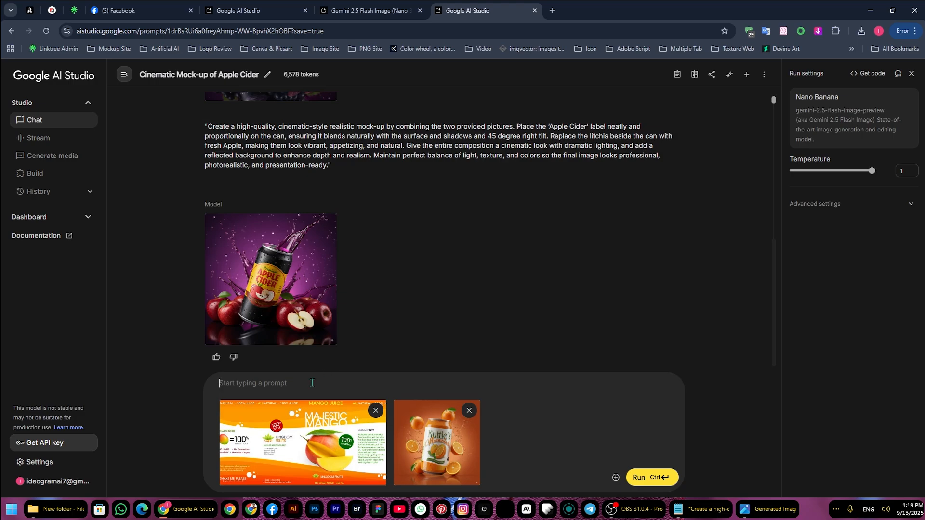
key("ctrl+v")
left_click(651, 477)
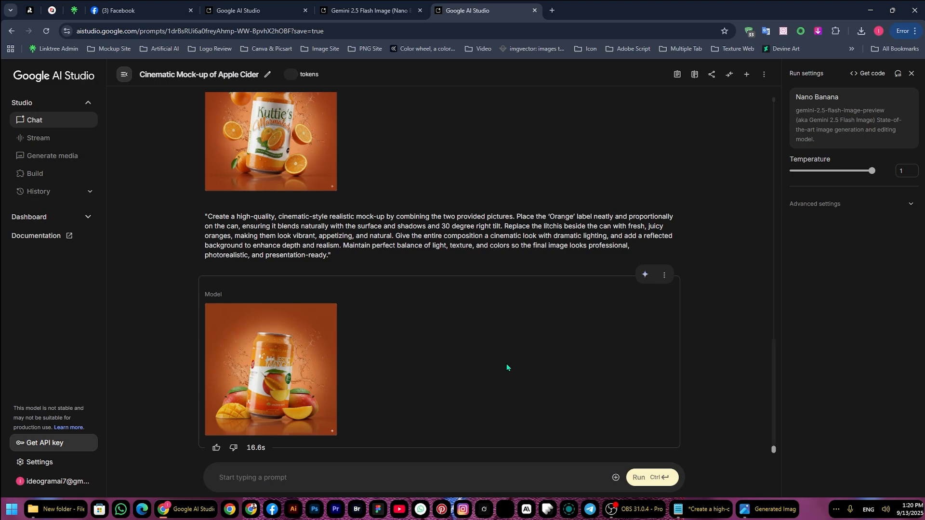
Examine enlarged previews of the Kuttie's Marmalade can reference and the Majestic Mango label used for the mock-up
scroll(463, 331, "up", 3)
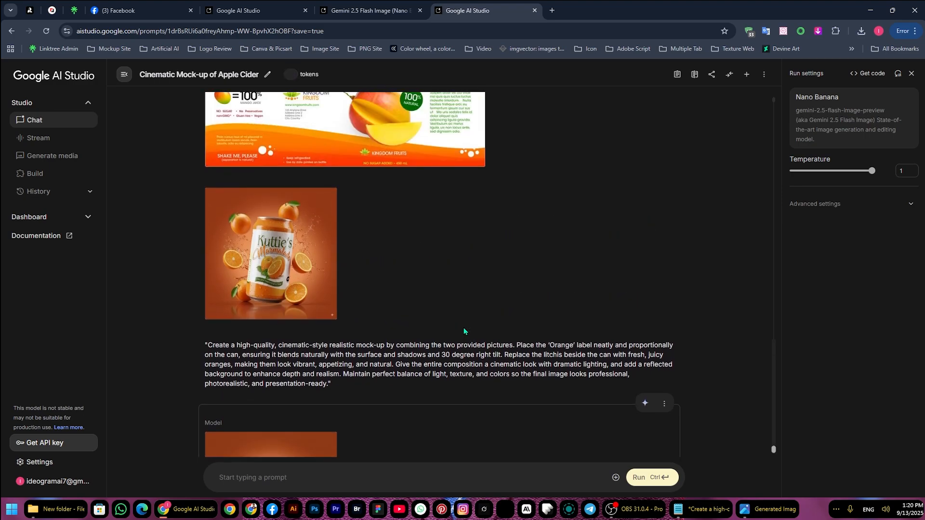
scroll(462, 332, "up", 3)
left_click(290, 375)
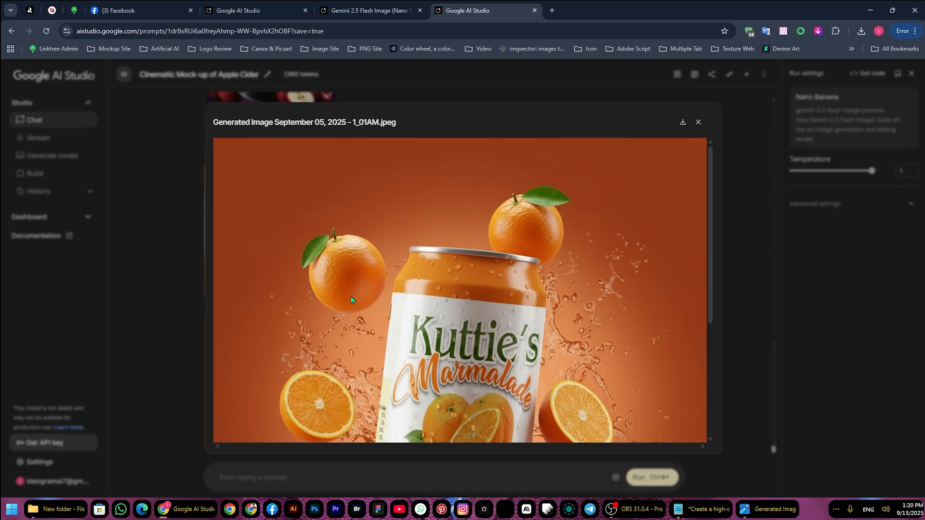
scroll(351, 296, "down", 3)
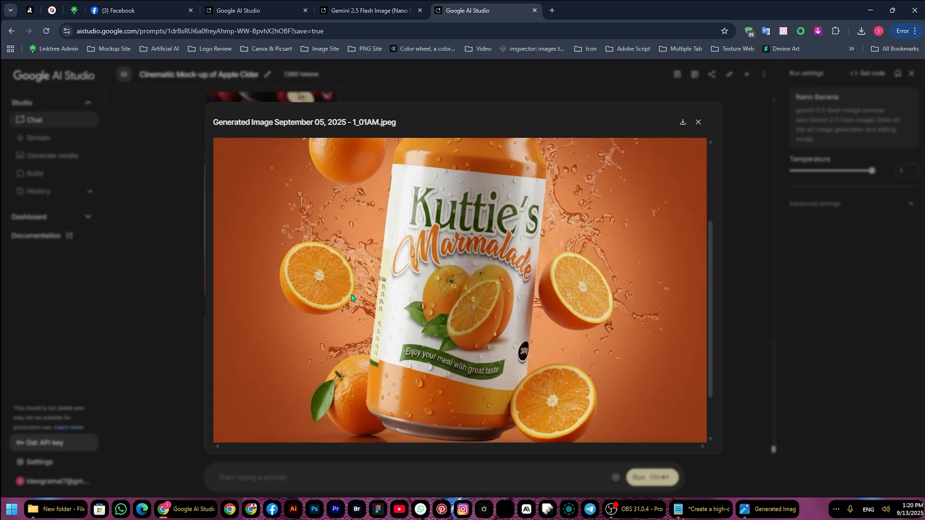
scroll(434, 293, "down", 2)
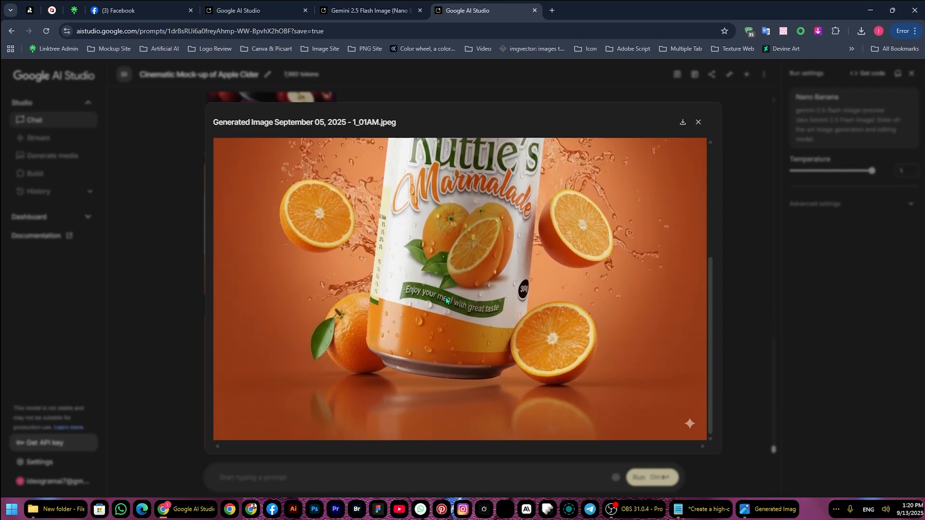
scroll(270, 335, "up", 5)
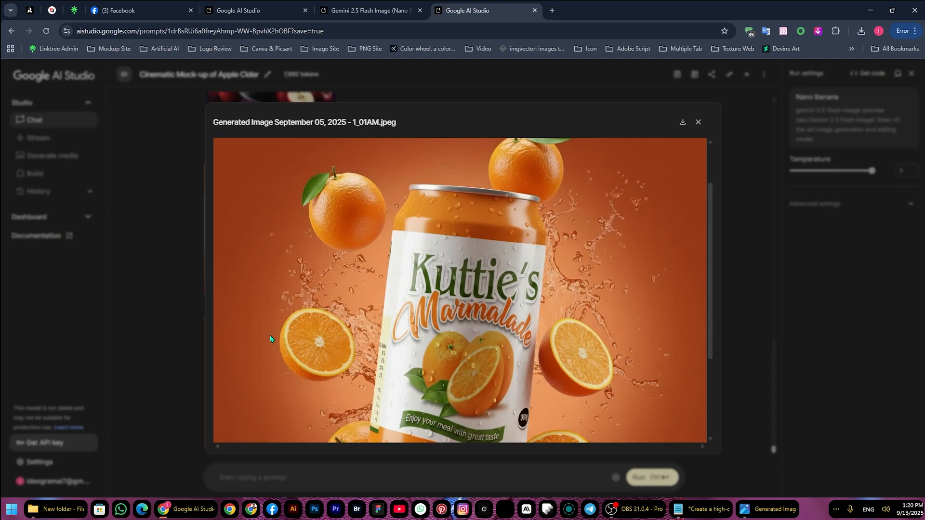
left_click(192, 319)
left_click(313, 244)
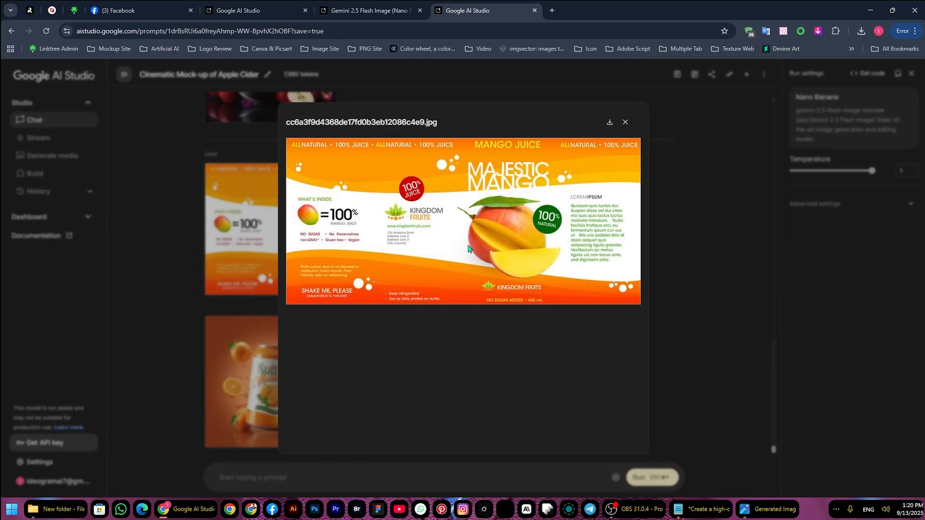
left_click(666, 272)
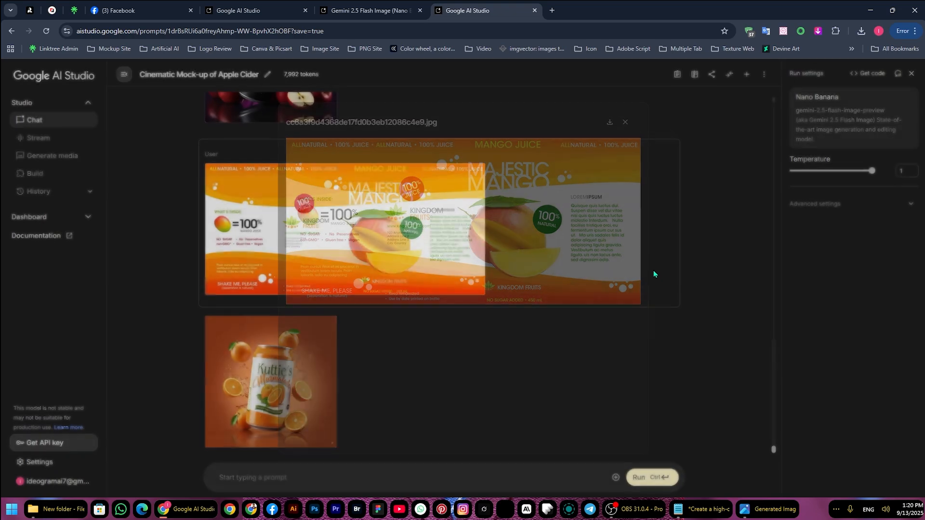
Enlarge the generated Majestic Mango can mock-up and examine its label, fruit and background, closing the preview when done
scroll(450, 304, "down", 5)
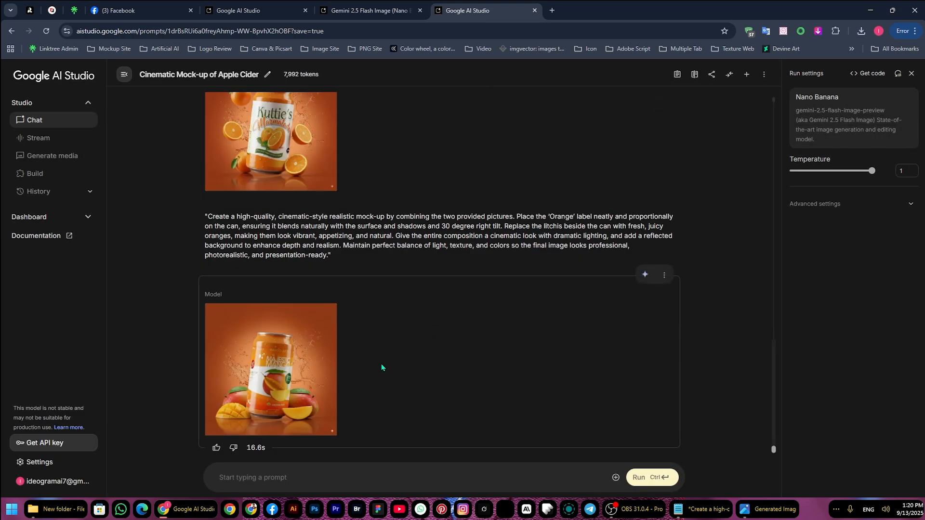
left_click(269, 369)
scroll(268, 372, "down", 5)
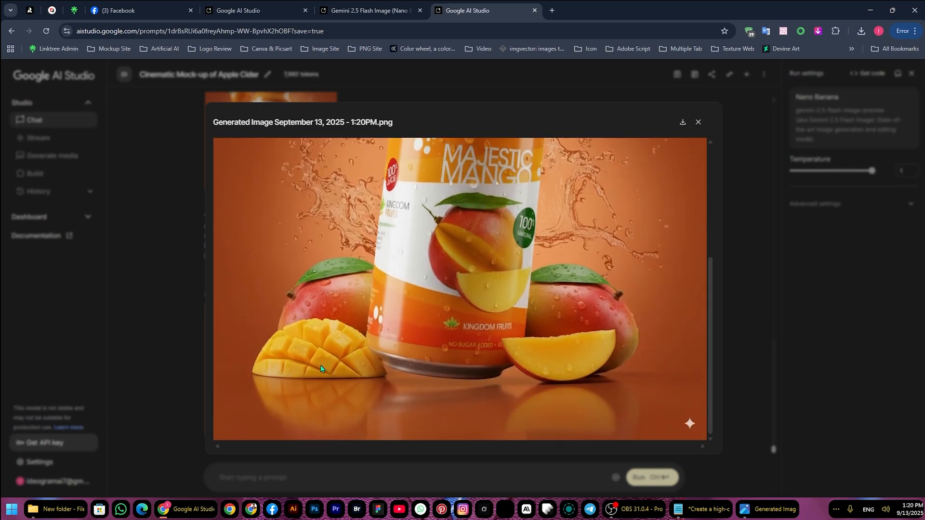
scroll(516, 370, "up", 3)
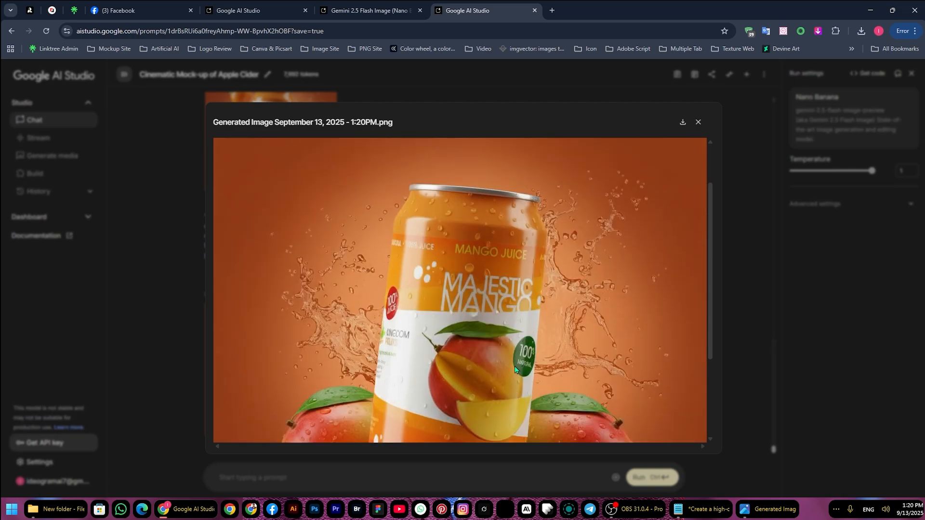
scroll(389, 330, "up", 1)
scroll(411, 328, "down", 2)
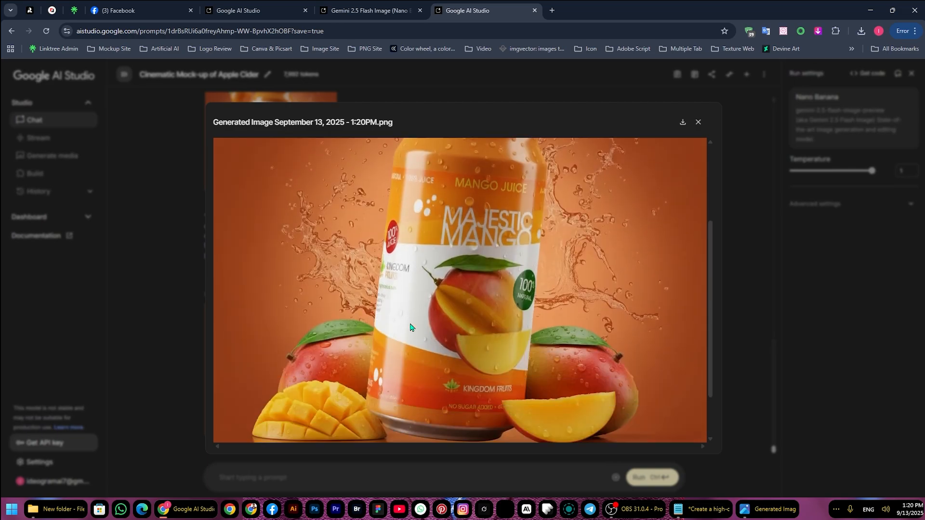
left_click(181, 312)
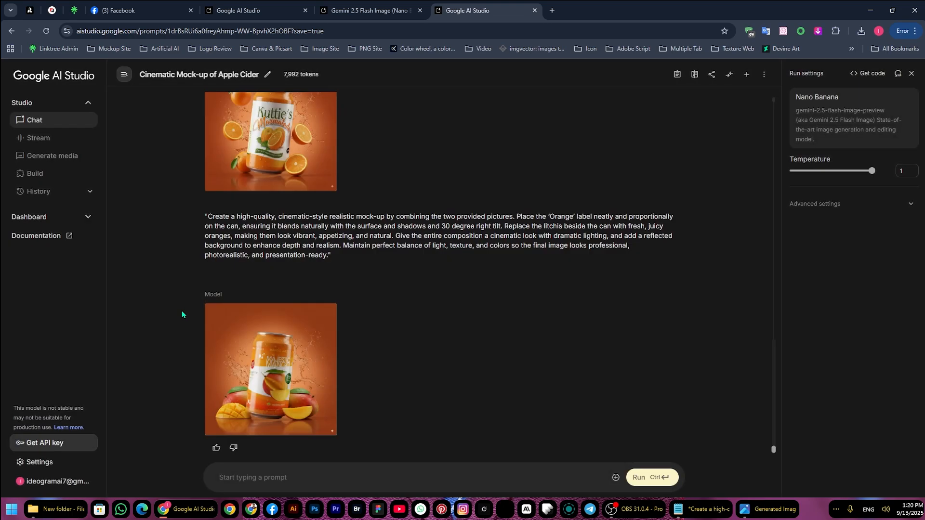
Upload the sunflower oil label and bottle images and run them with the 'Sun Flower' mock-up prompt copied from Notepad
left_click(612, 477)
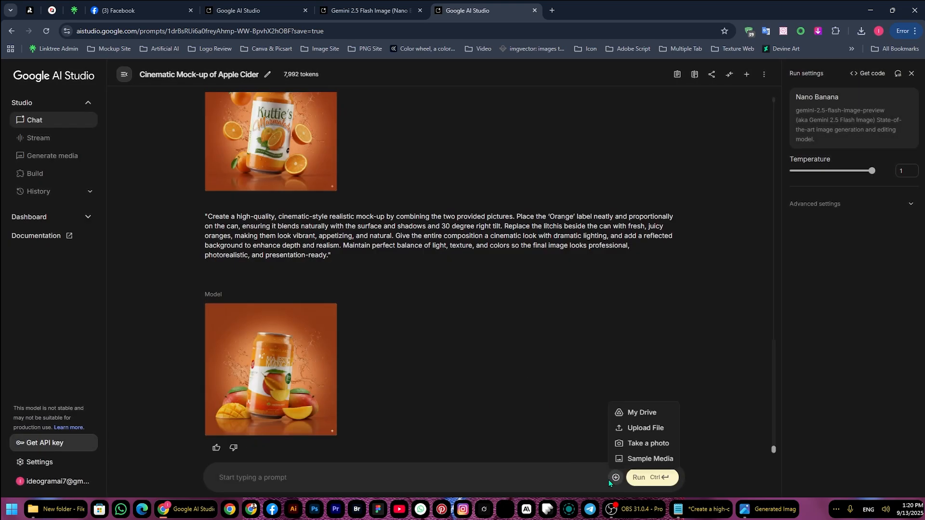
left_click_drag(533, 192, 216, 129)
key("ctrl+c")
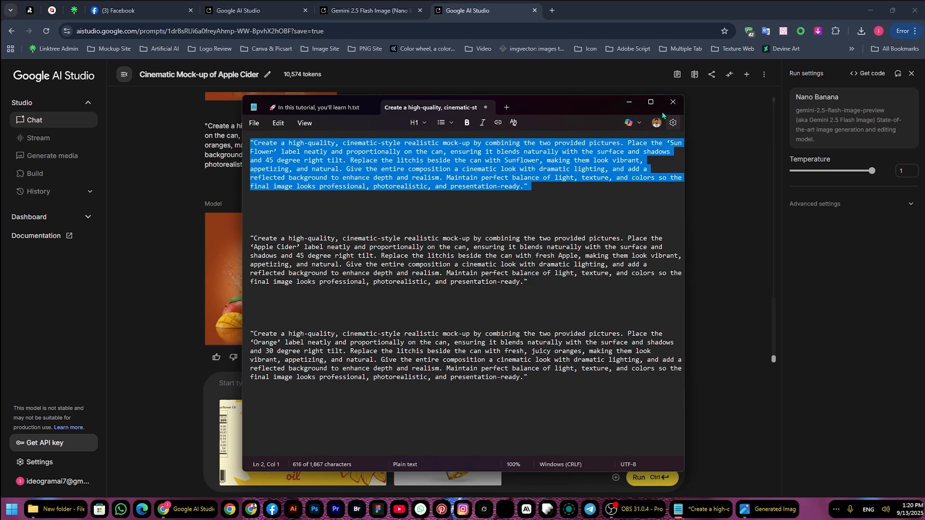
left_click(629, 102)
left_click(335, 395)
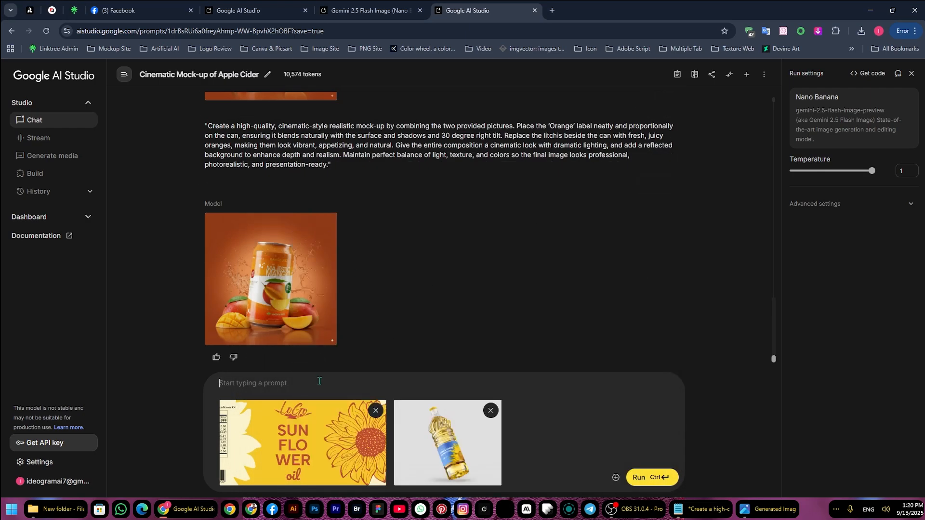
key("ctrl+v")
left_click(657, 478)
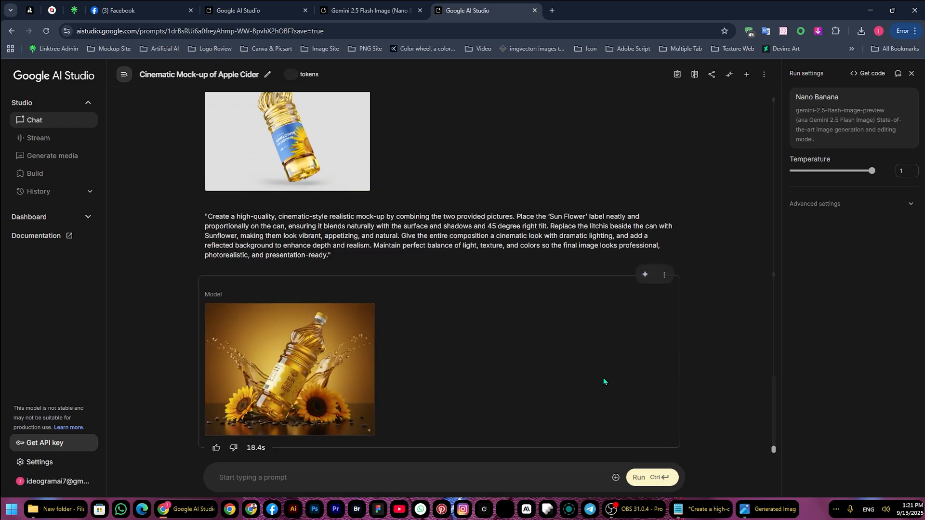
Compare the uploaded sunflower oil label and bottle reference with the generated bottle mock-up in the chat
scroll(576, 360, "up", 5)
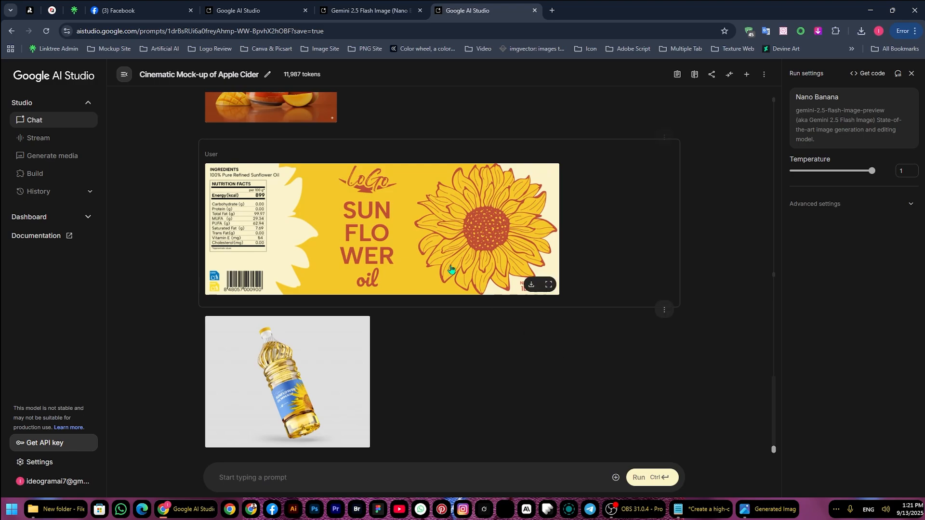
scroll(418, 283, "down", 3)
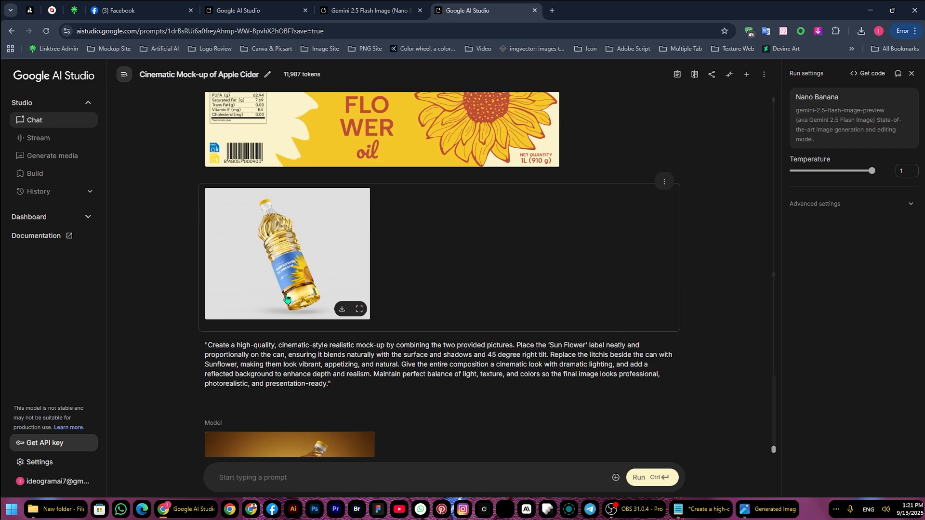
scroll(303, 276, "down", 3)
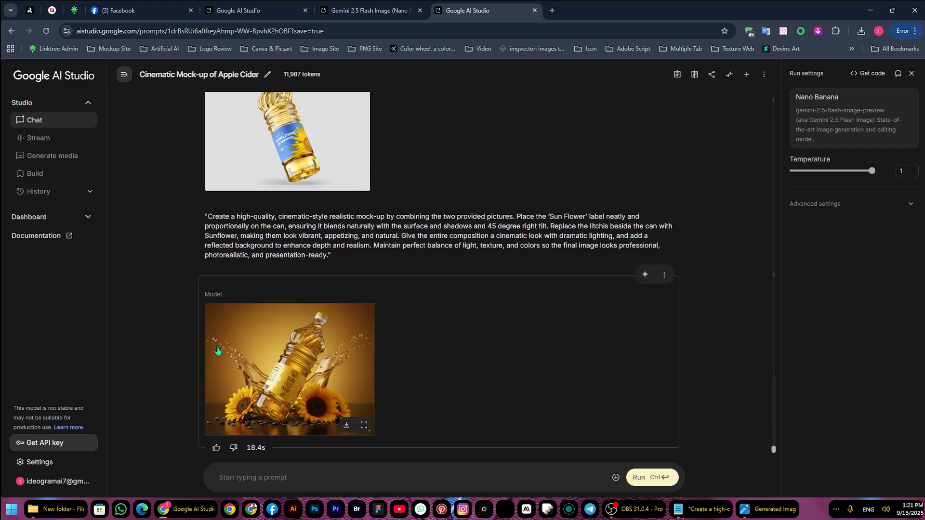
Enlarge the generated sunflower oil bottle mock-up, examine it from top to bottom, download it and close the preview
left_click(286, 370)
scroll(351, 356, "down", 3)
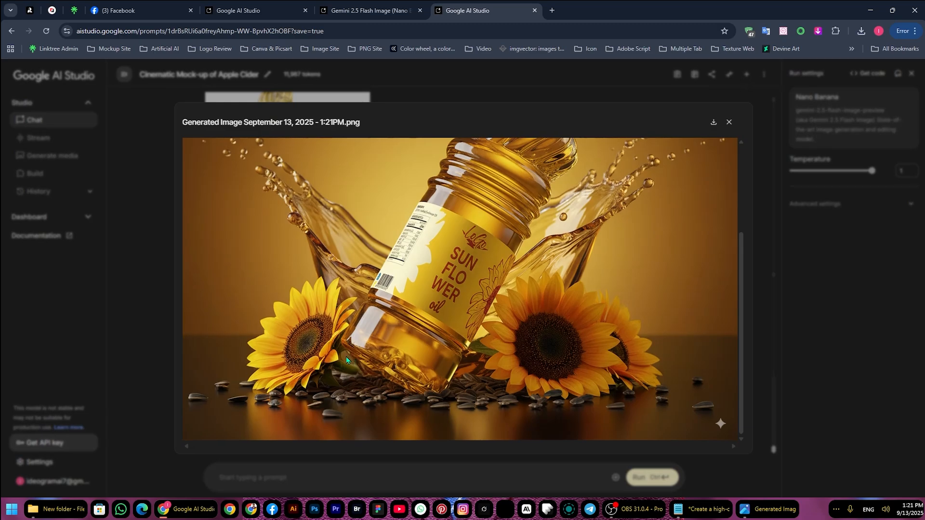
scroll(346, 356, "up", 3)
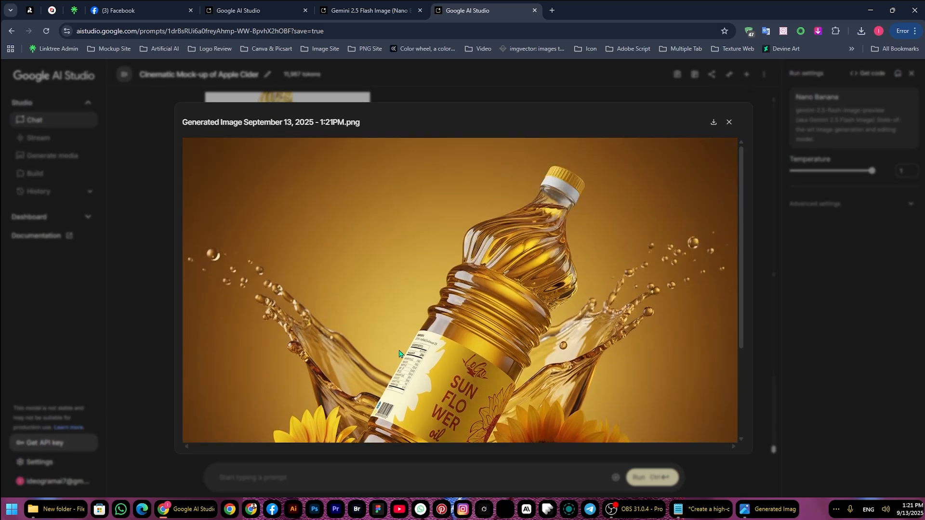
left_click(711, 124)
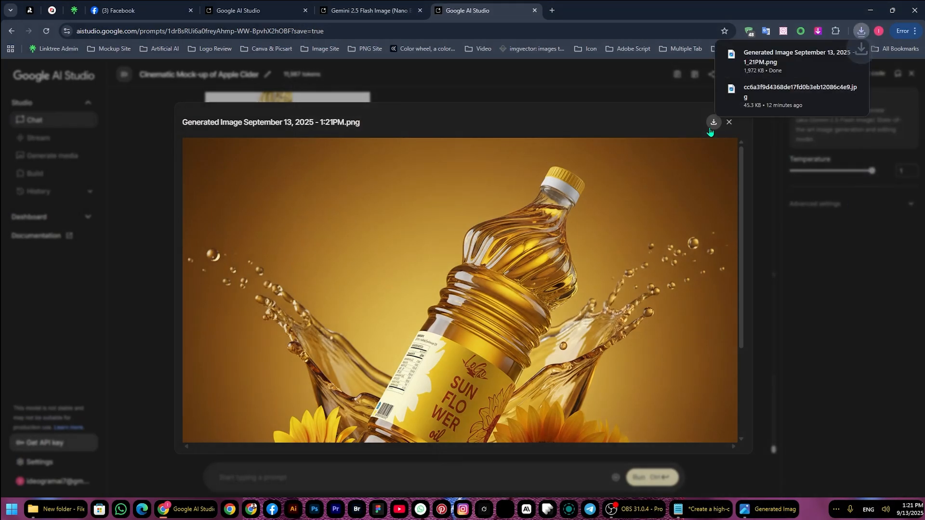
left_click(732, 125)
Download the generated Majestic Mango can mock-up from its enlarged preview and close the preview
scroll(331, 236, "up", 5)
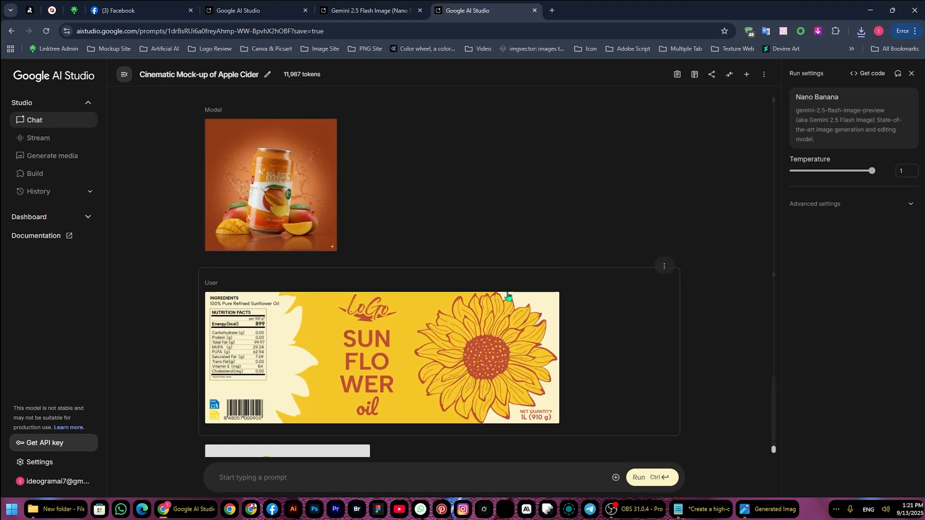
left_click(305, 181)
left_click(685, 125)
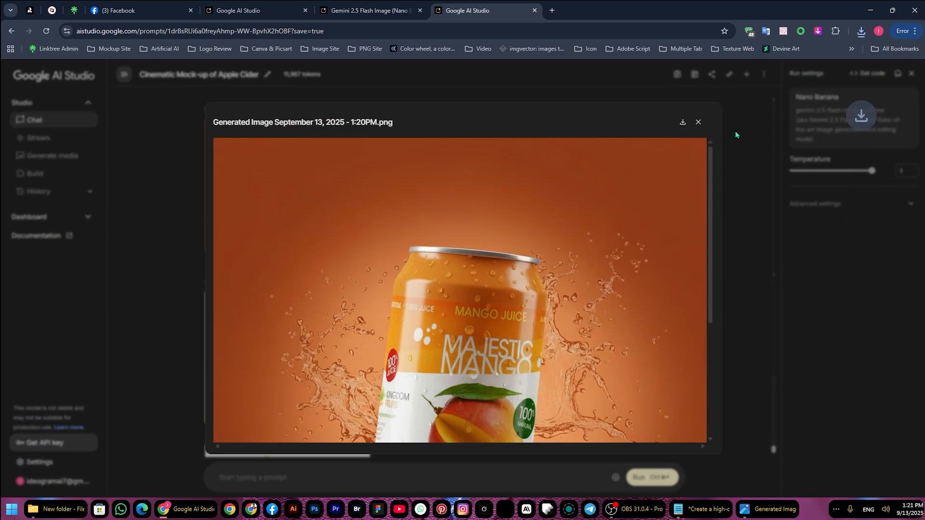
left_click(734, 132)
Find the generated Apple Cider can mock-up earlier in the chat, download it from its enlarged preview and close the preview
scroll(483, 214, "up", 8)
left_click(301, 340)
left_click(733, 202)
scroll(367, 320, "up", 10)
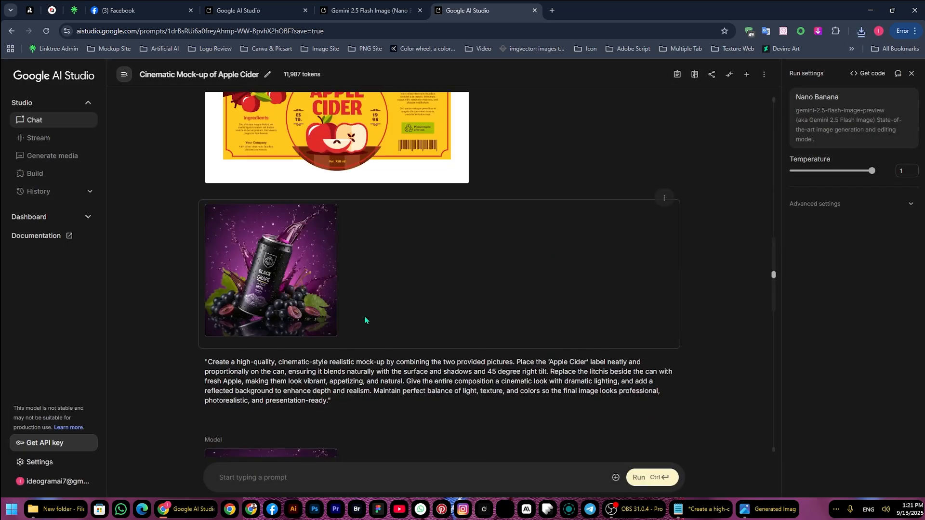
scroll(303, 354, "down", 3)
left_click(301, 355)
left_click(683, 126)
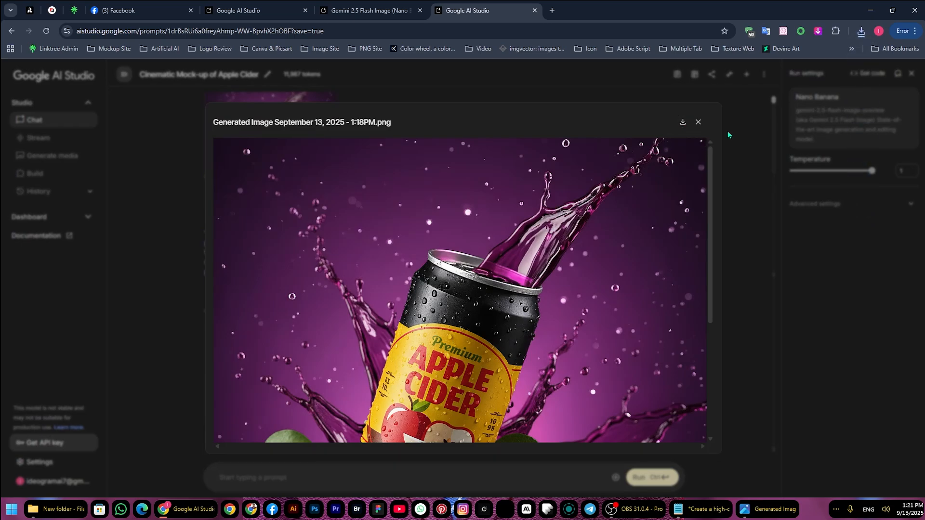
left_click(720, 154)
Open the downloaded Apple Cider can mock-up in the Photos viewer and examine its label, can and splash details up close
scroll(718, 161, "down", 15)
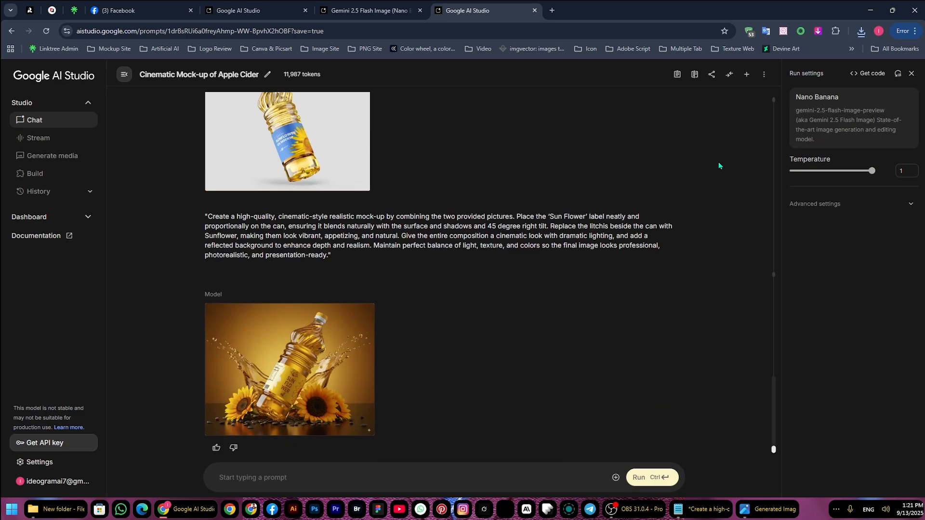
left_click(360, 361)
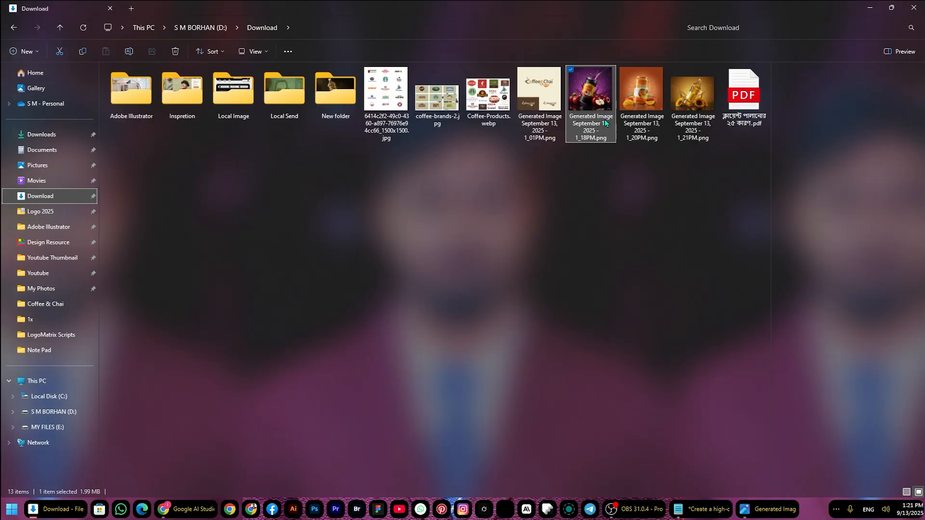
double_click(605, 119)
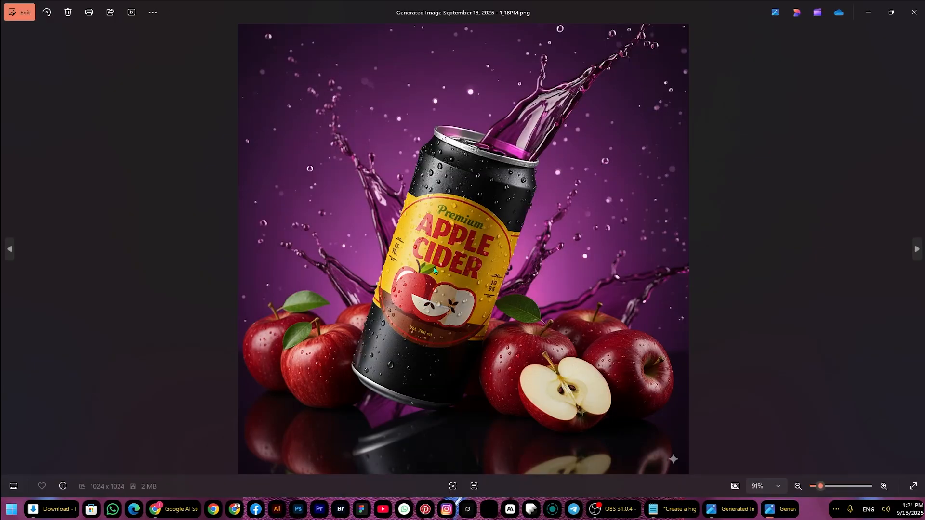
scroll(434, 270, "up", 8)
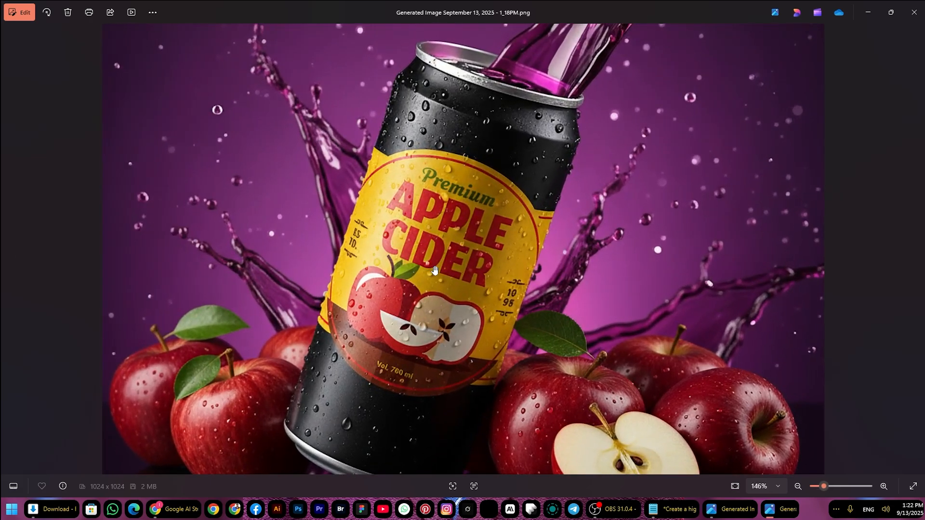
scroll(434, 270, "down", 6)
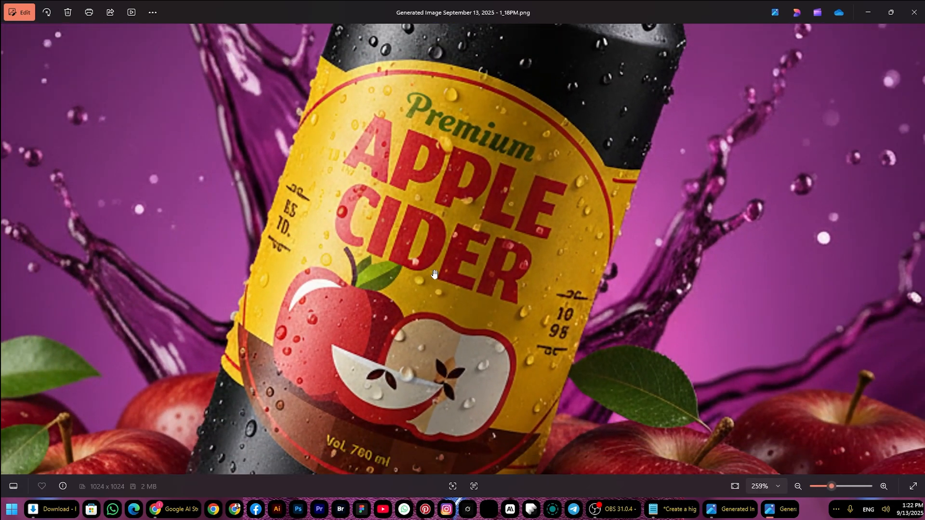
scroll(496, 208, "up", 4)
scroll(496, 208, "down", 5)
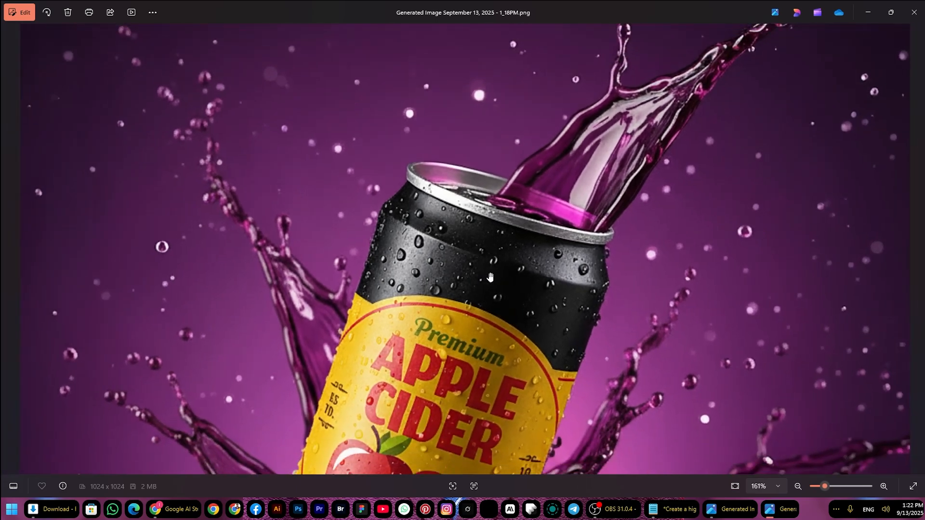
Go on to the downloaded sunflower oil bottle mock-up, inspect its label up close and return to the full image
key("Right")
key("Right")
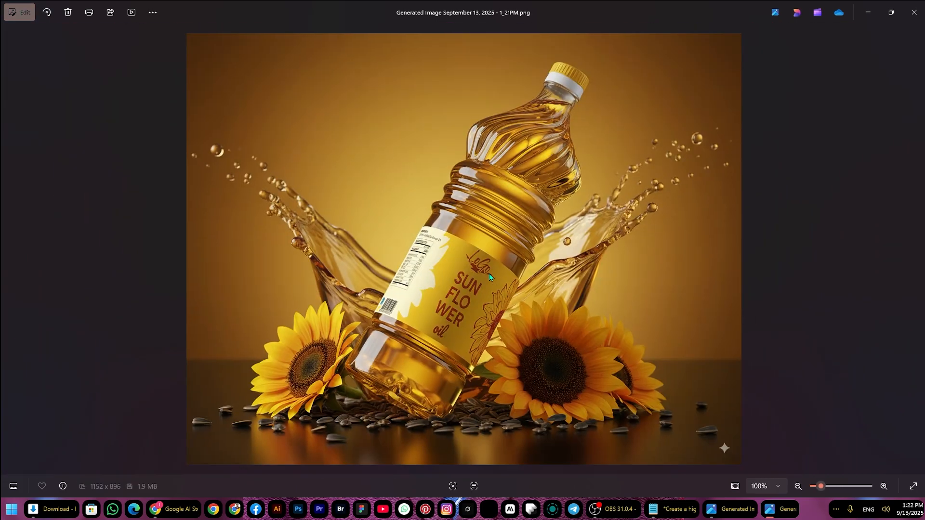
scroll(489, 273, "up", 4)
scroll(490, 279, "down", 1)
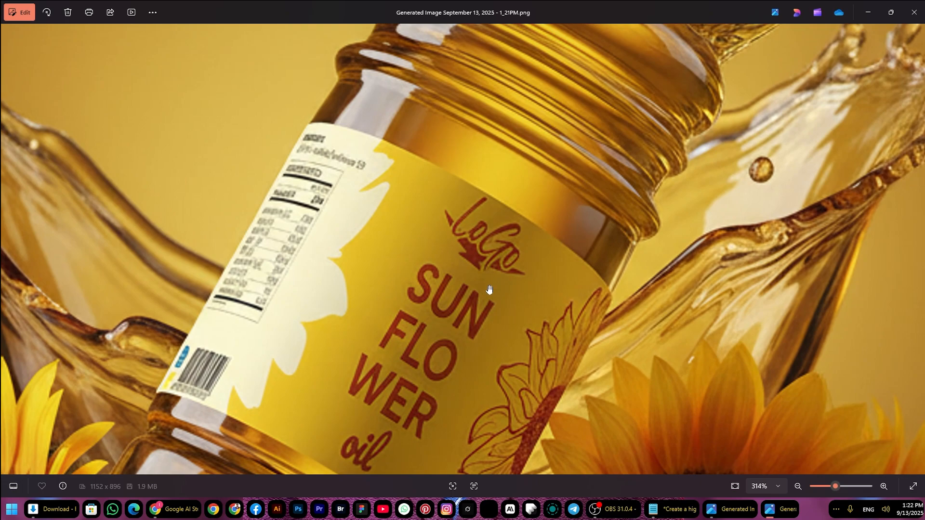
scroll(489, 292, "down", 2)
scroll(486, 304, "down", 1)
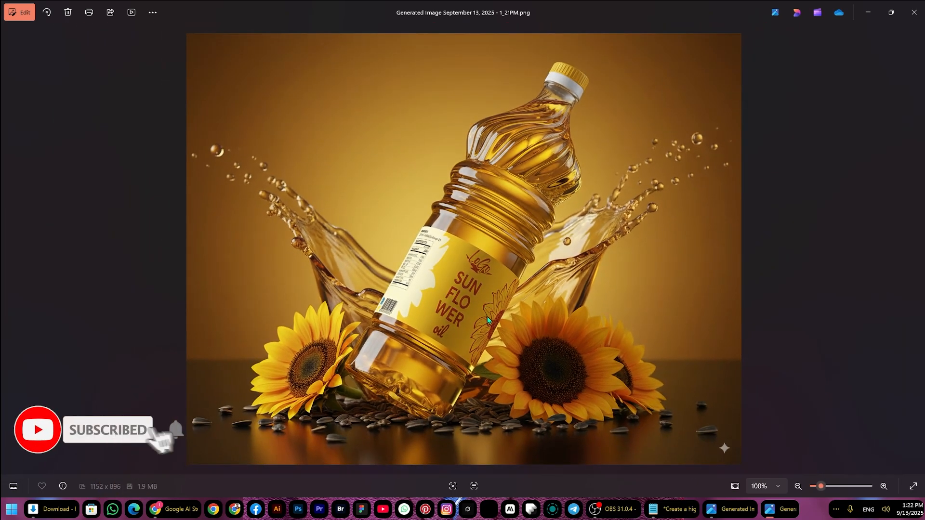